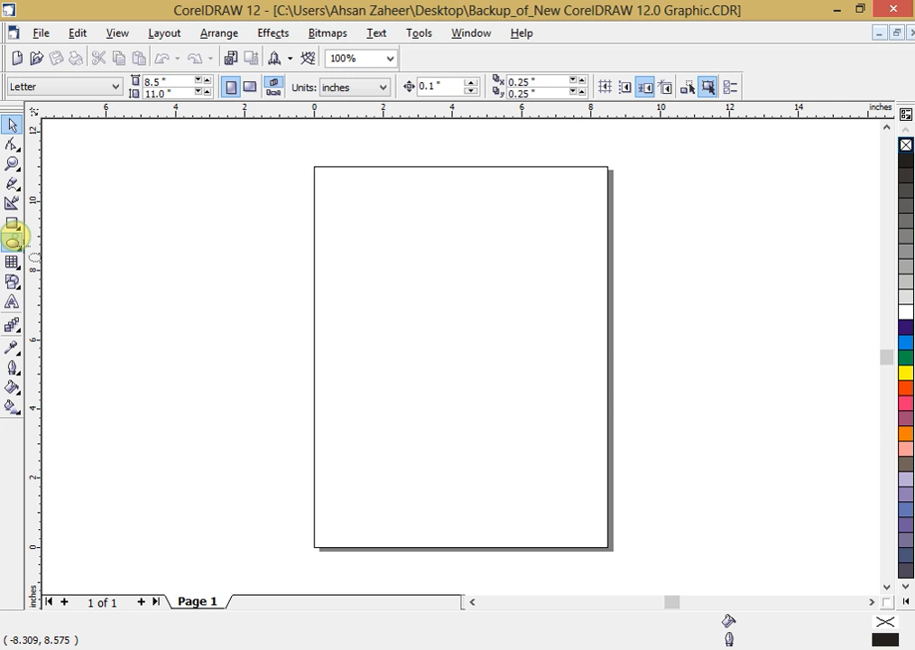
# Step: Draw a circle about 5.19 inches across on the page and place a duplicate about 0.79 inches above it
pyautogui.click(12, 242)
pyautogui.moveTo(349, 234); pyautogui.dragTo(536, 420)
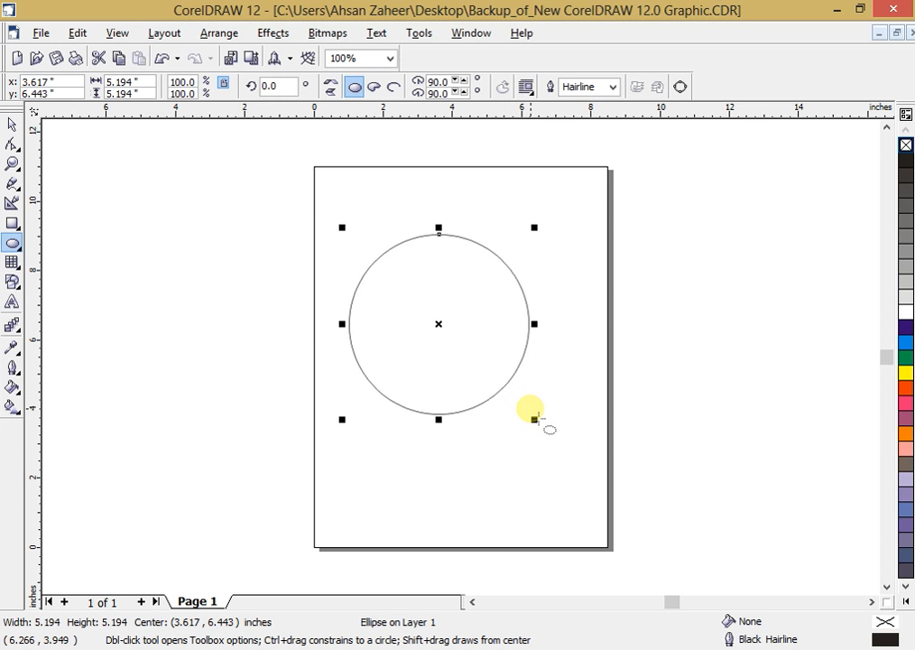
pyautogui.click(12, 126)
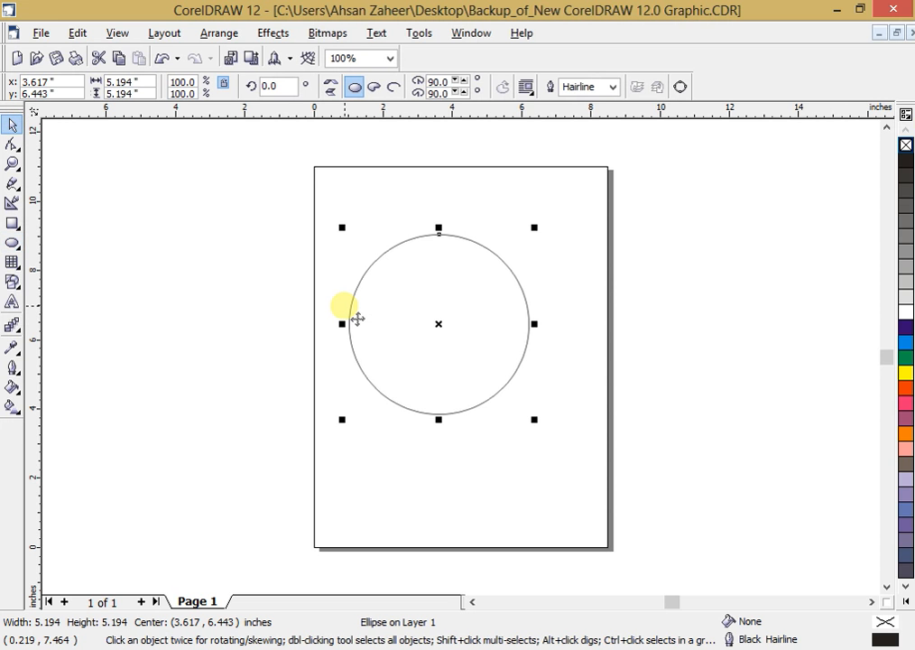
pyautogui.moveTo(440, 323); pyautogui.dragTo(441, 296)
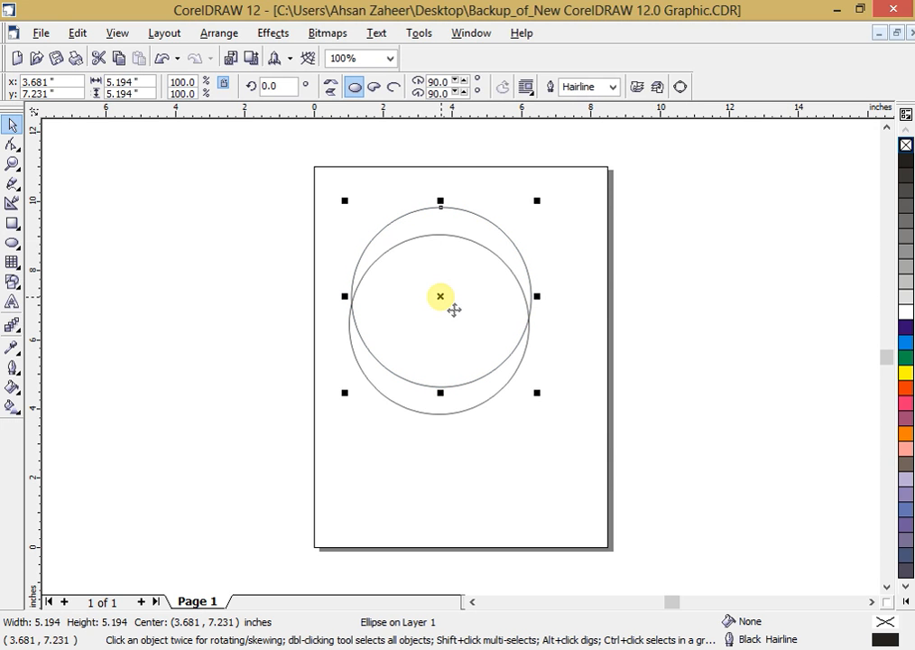
# Step: Trim the lower circle with the upper one and delete the upper circle, leaving only a crescent
pyautogui.moveTo(657, 119); pyautogui.dragTo(330, 438)
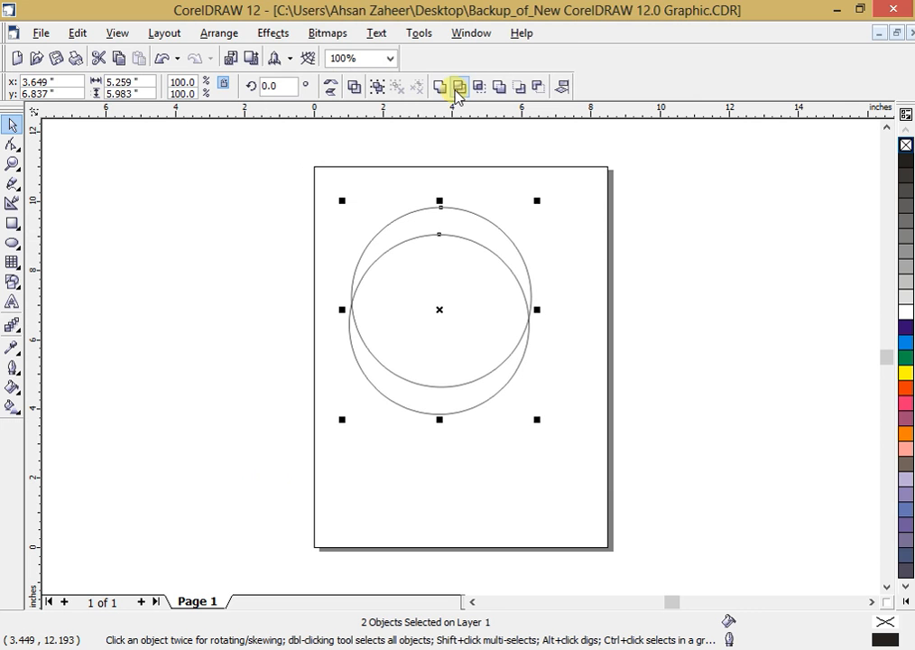
pyautogui.click(460, 87)
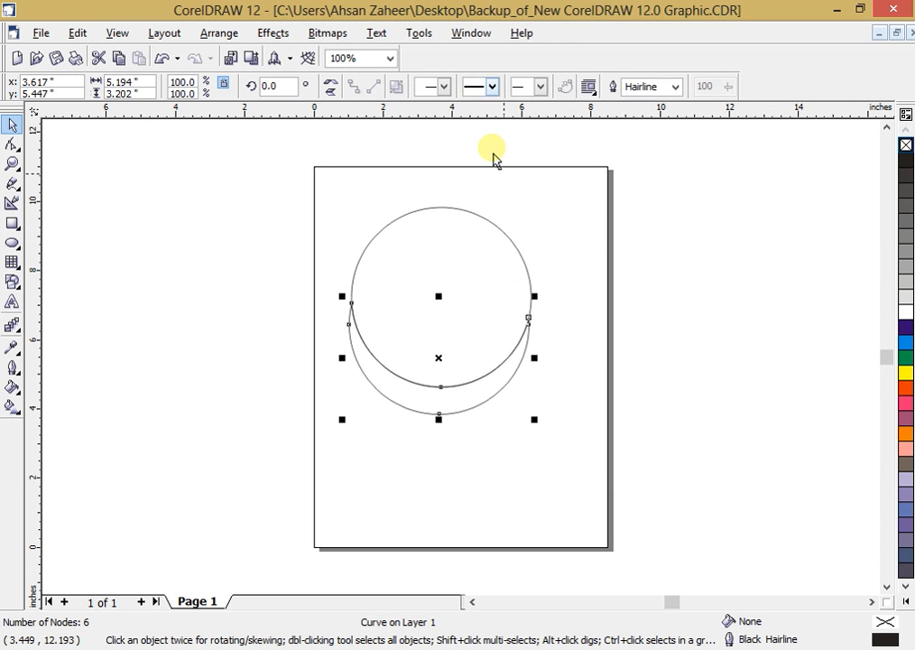
pyautogui.click(470, 302)
pyautogui.press('Delete')
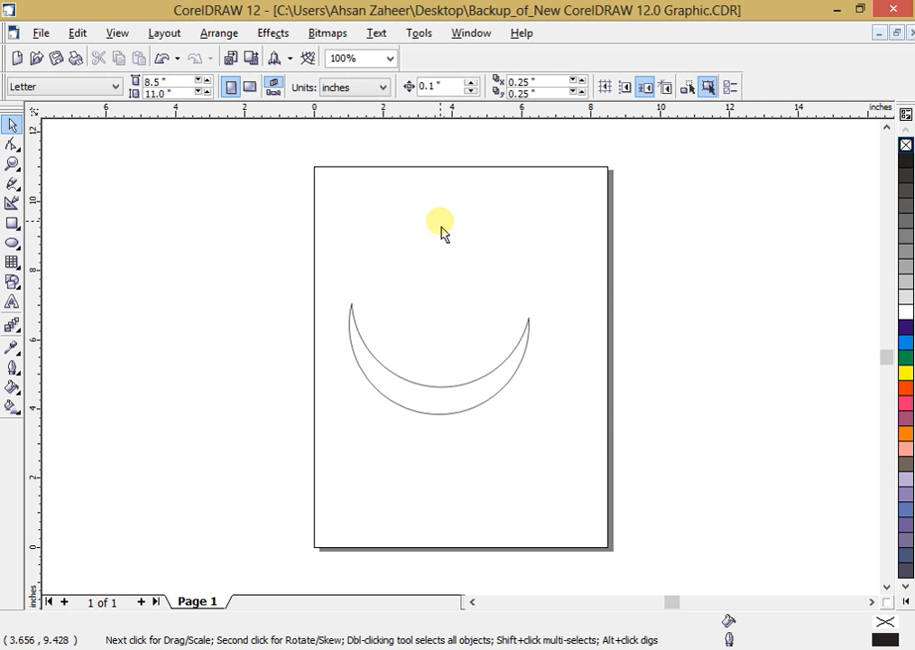
# Step: Mirror the crescent vertically so that its tips point down
pyautogui.click(485, 419)
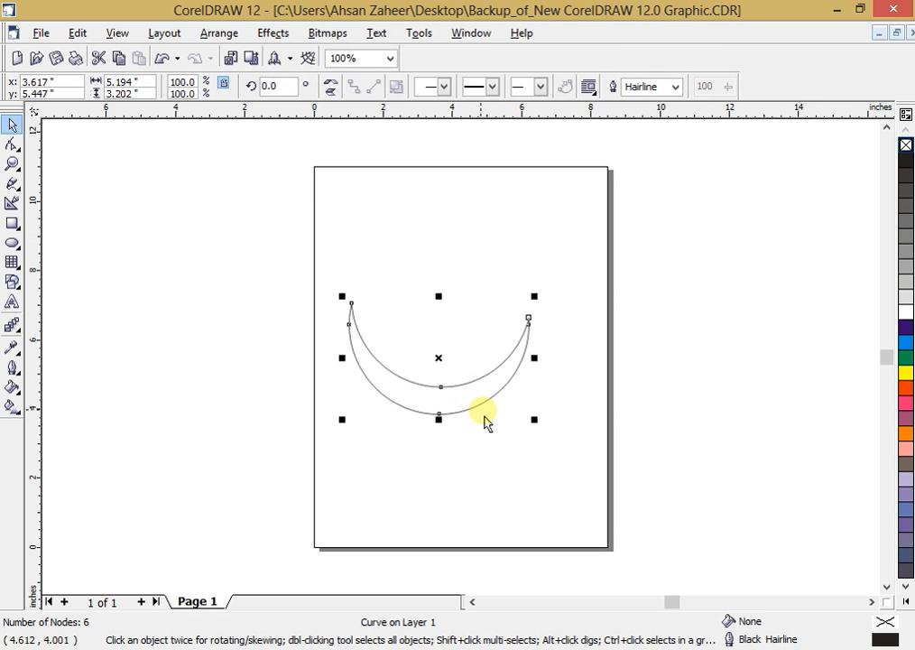
pyautogui.click(333, 84)
pyautogui.click(333, 86)
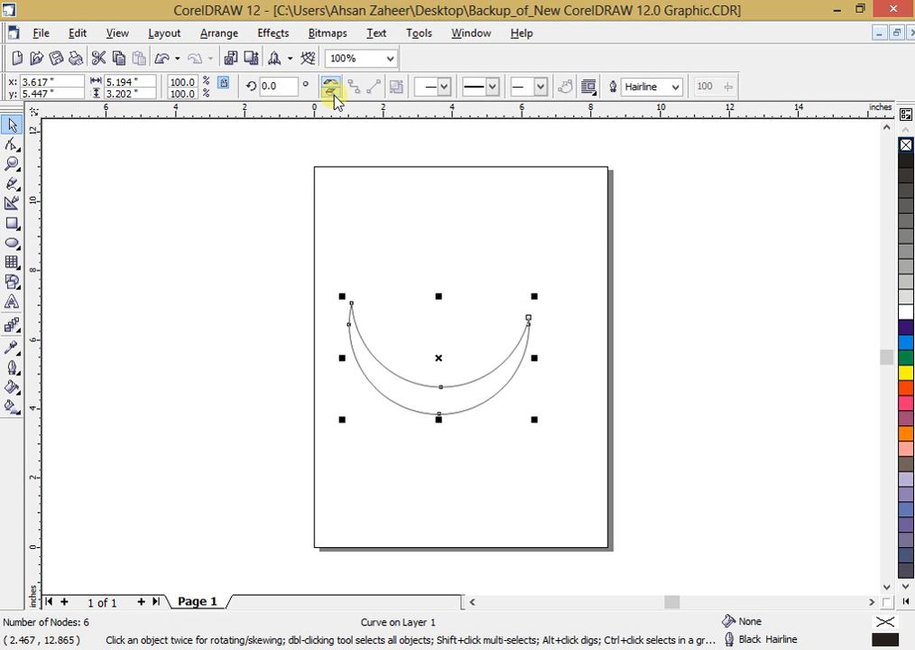
pyautogui.click(333, 94)
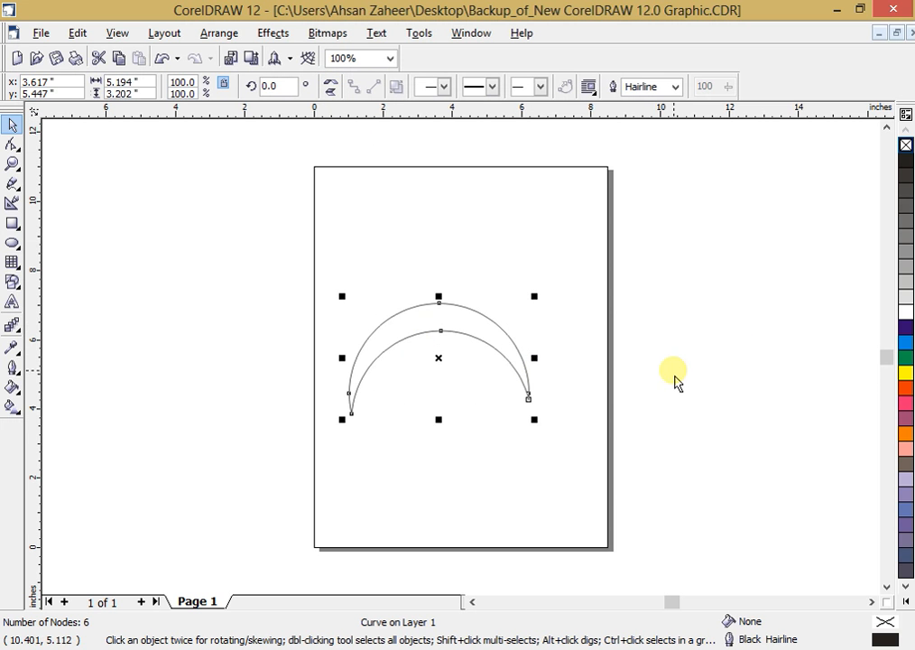
# Step: Apply a custom linear black-to-white fountain fill to the crescent, with an intermediate color stop at 44%
pyautogui.press('F12')
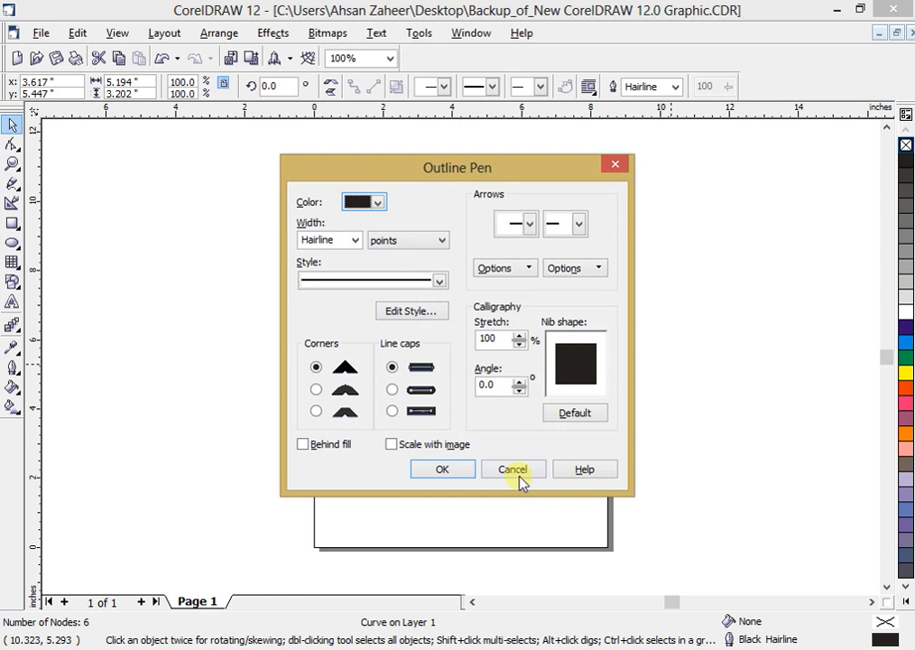
pyautogui.click(517, 471)
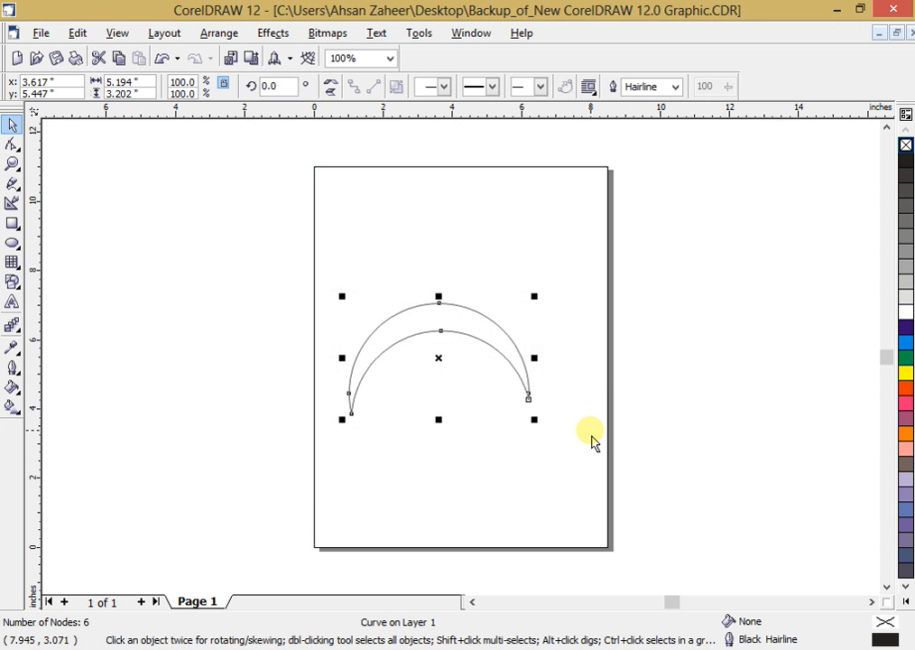
pyautogui.press('F11')
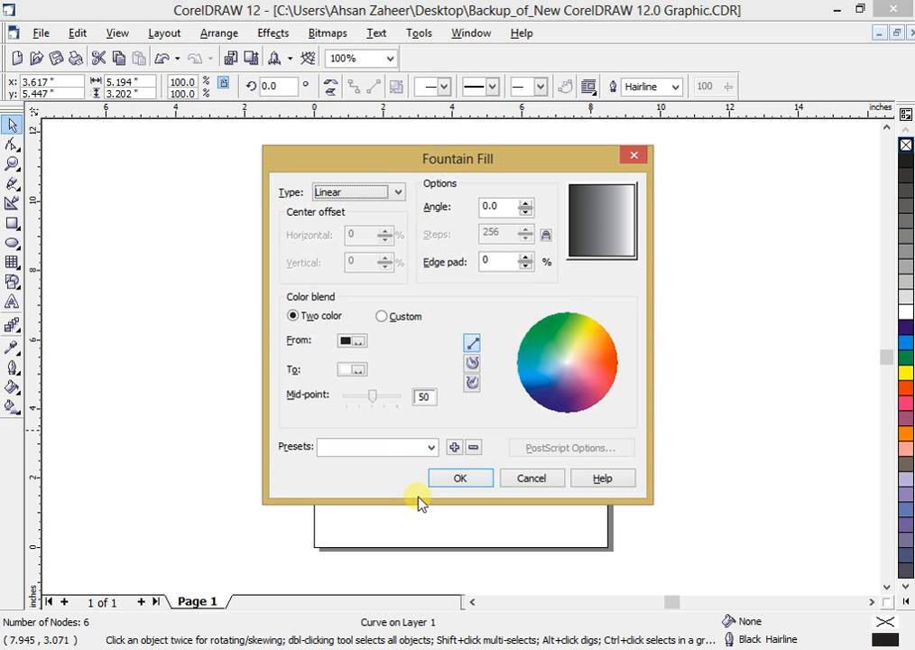
pyautogui.hotkey('alt', 'Down')
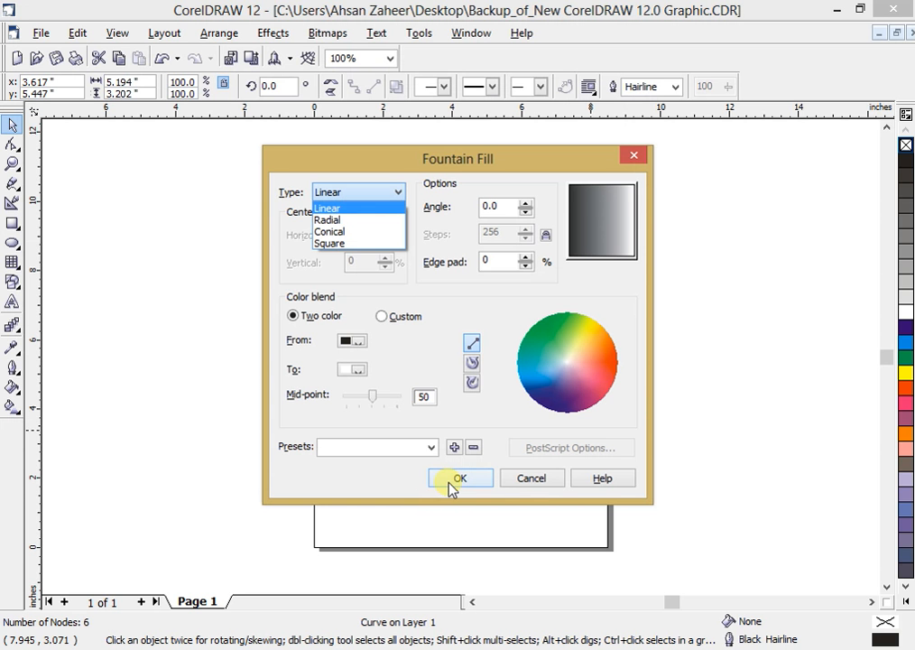
pyautogui.click(632, 158)
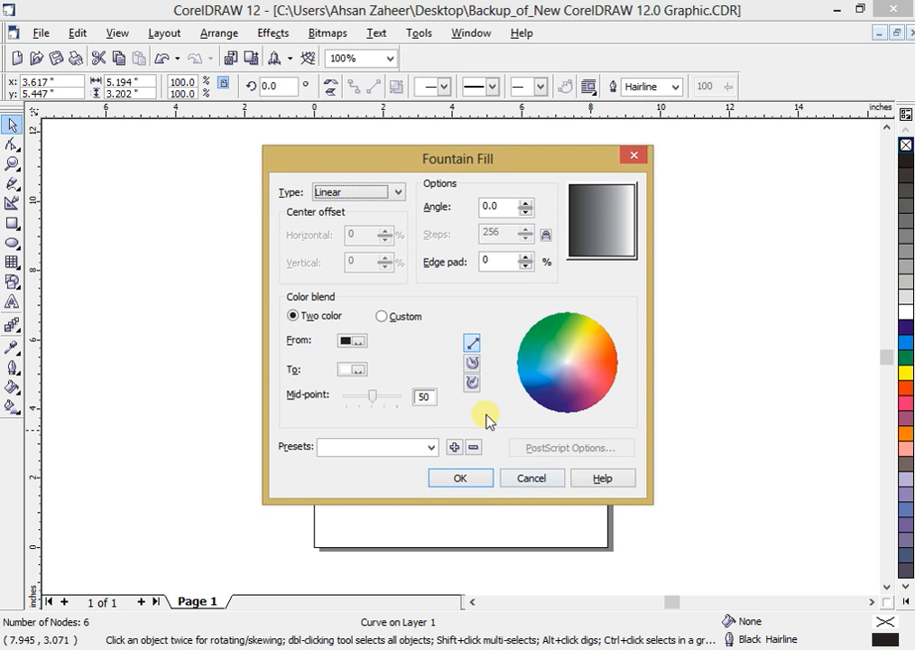
pyautogui.click(388, 317)
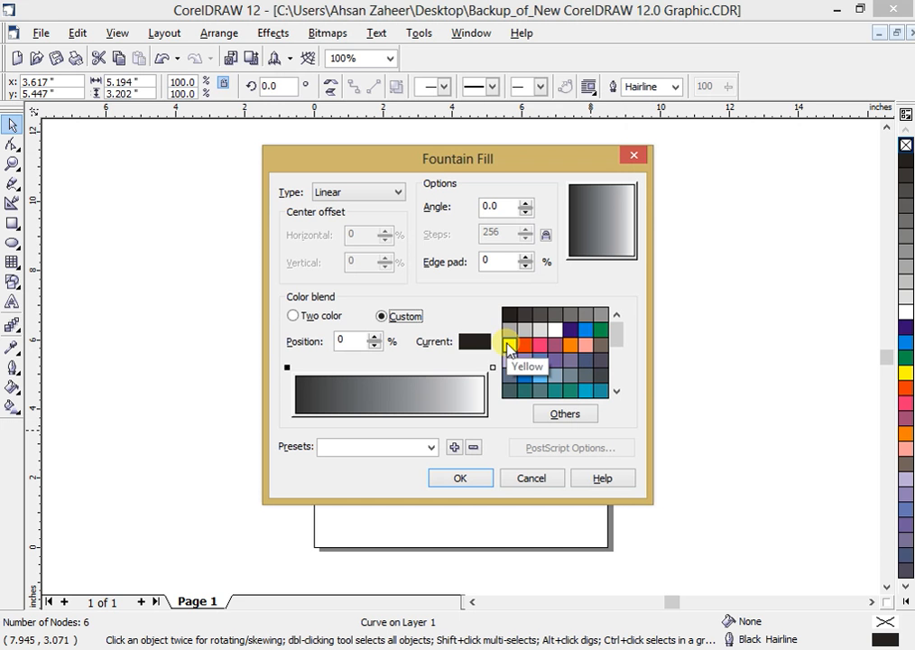
pyautogui.click(465, 403)
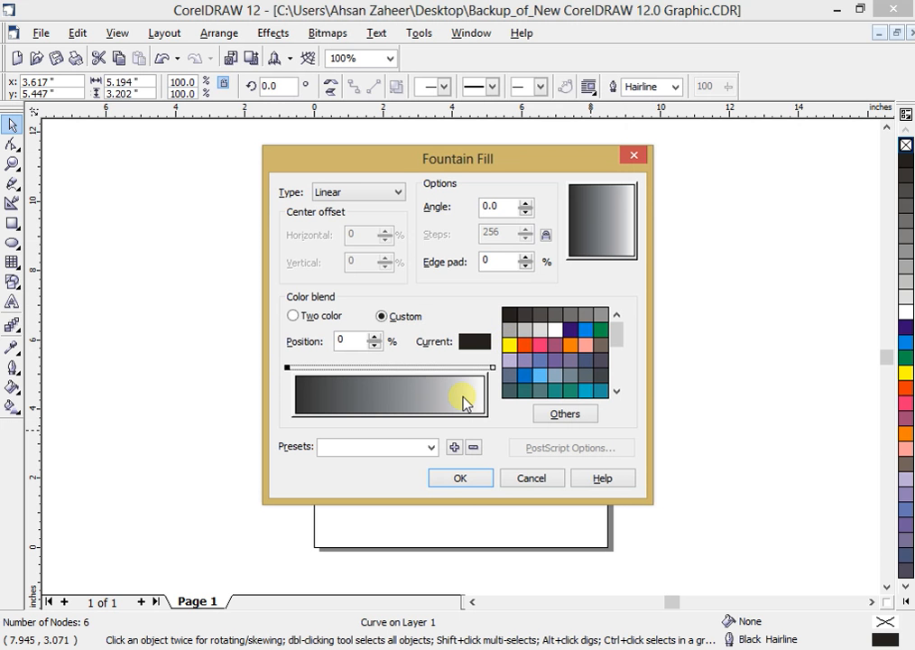
pyautogui.doubleClick(381, 369)
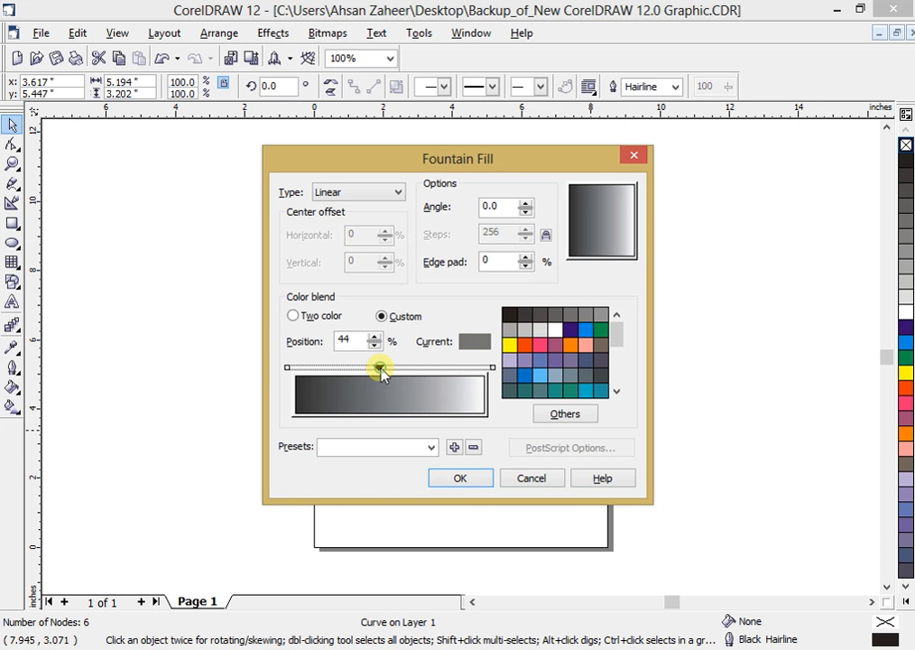
pyautogui.click(479, 488)
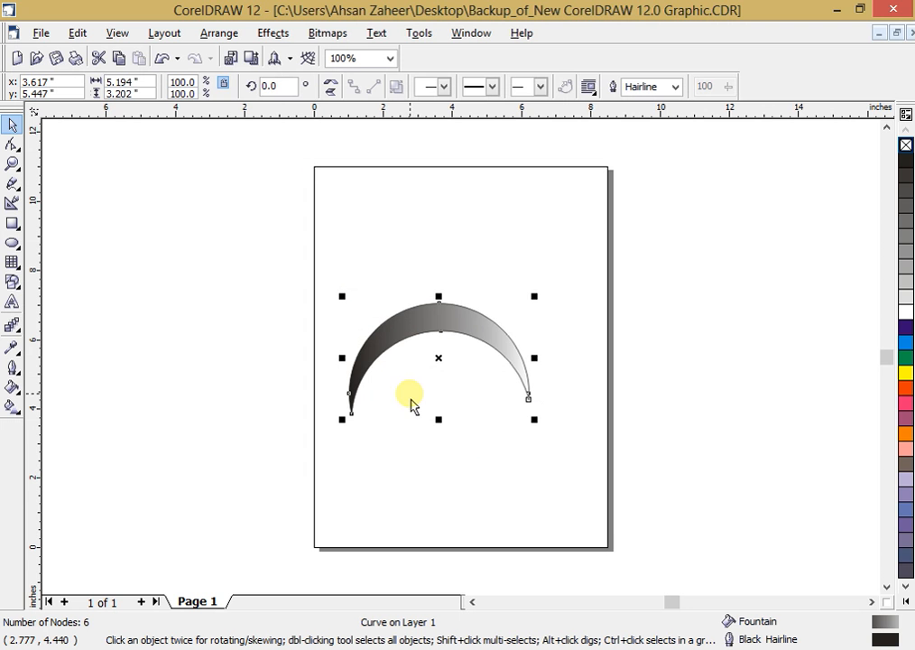
# Step: Change the crescent's fountain fill to a two-color linear blend from black to green
pyautogui.press('F12')
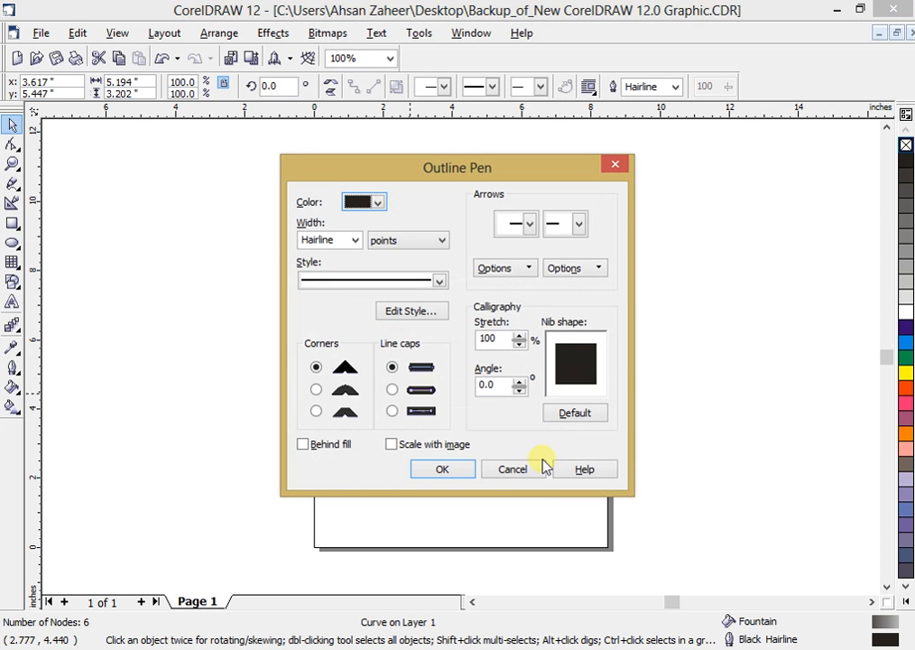
pyautogui.click(534, 471)
pyautogui.press('F11')
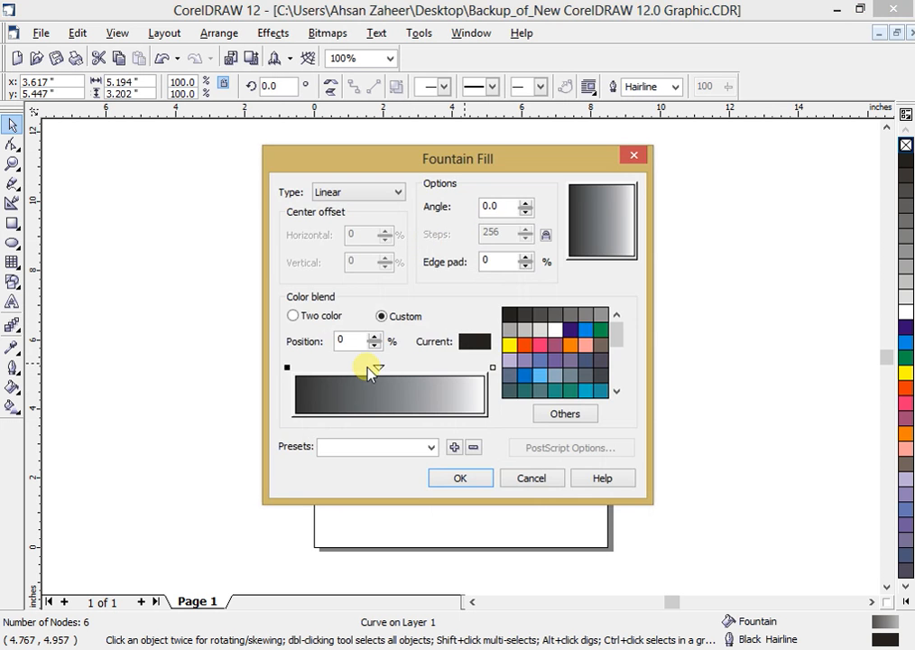
pyautogui.click(320, 320)
pyautogui.click(355, 342)
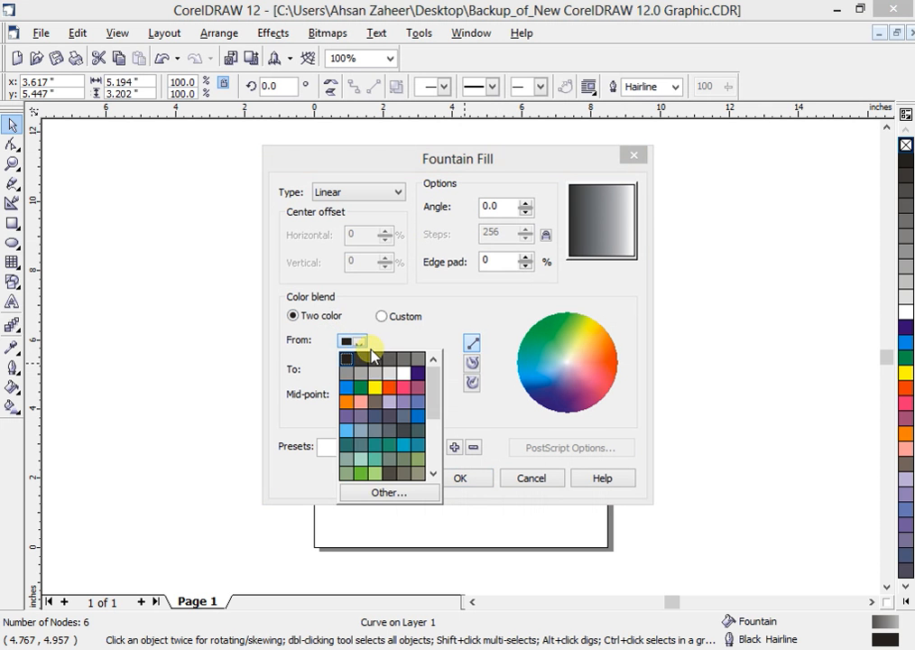
pyautogui.click(418, 360)
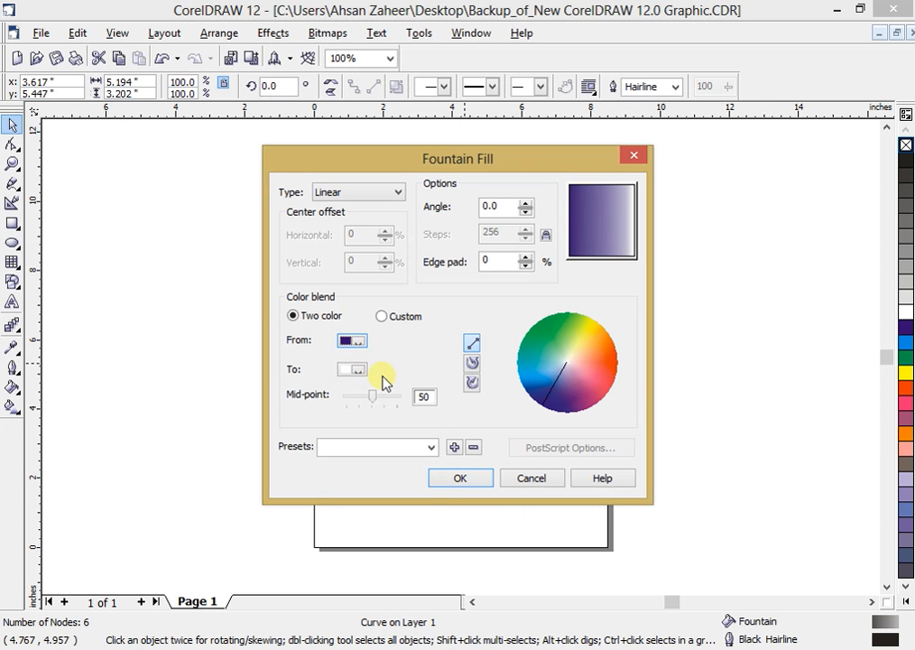
pyautogui.click(360, 370)
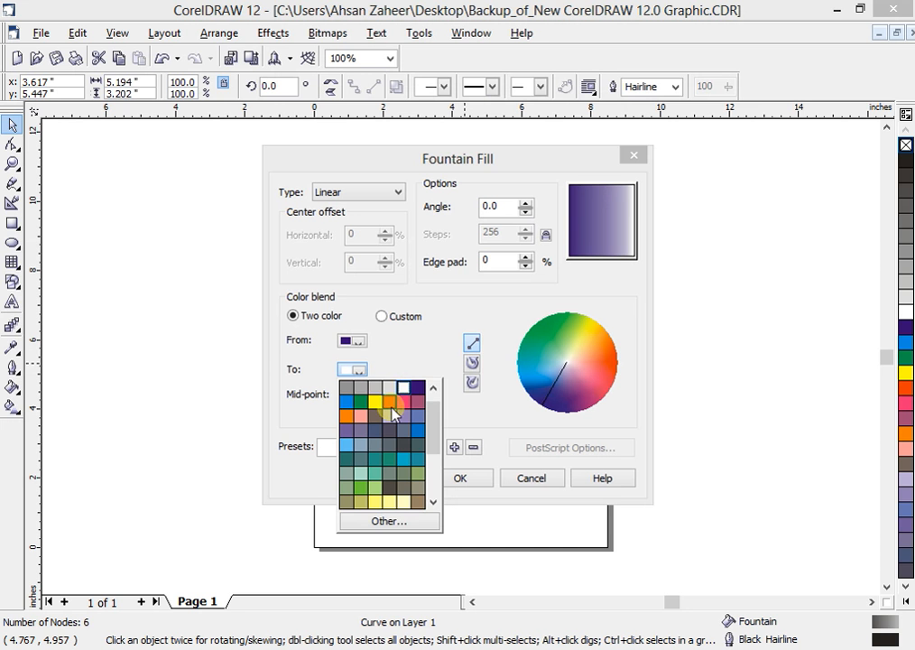
pyautogui.click(354, 406)
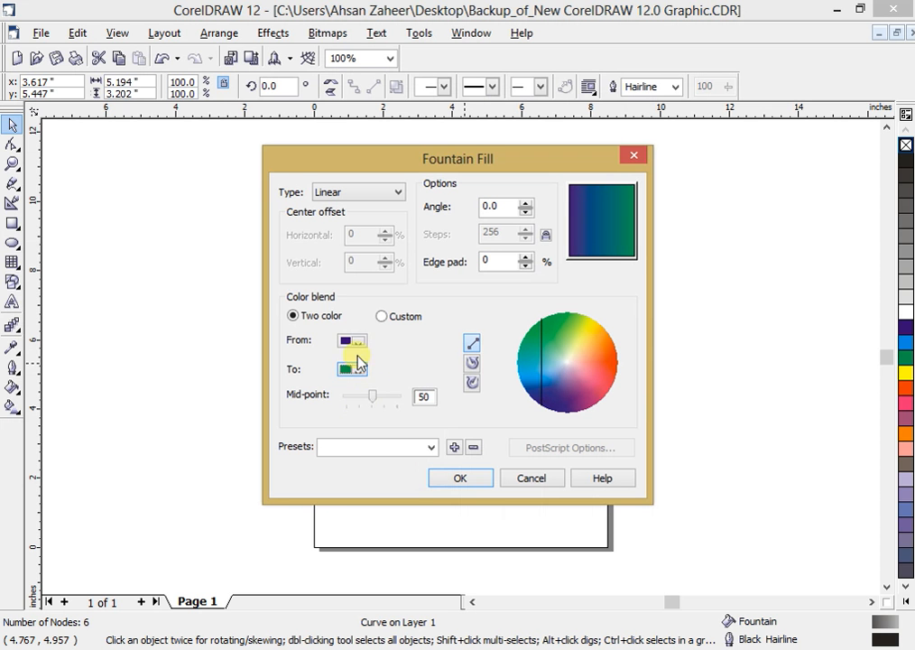
pyautogui.click(355, 343)
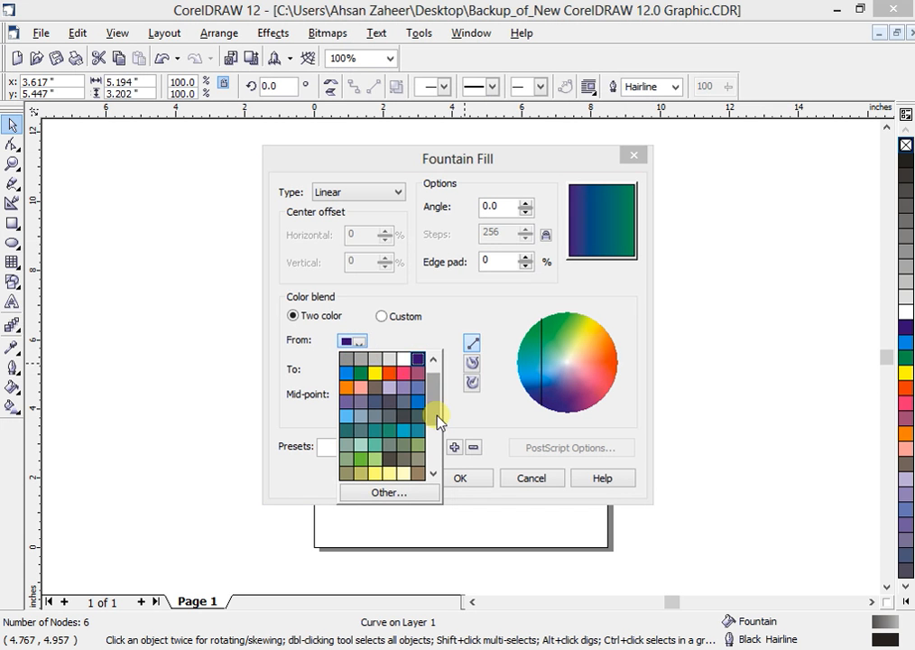
pyautogui.moveTo(435, 409); pyautogui.dragTo(435, 465)
pyautogui.click(386, 474)
pyautogui.click(457, 479)
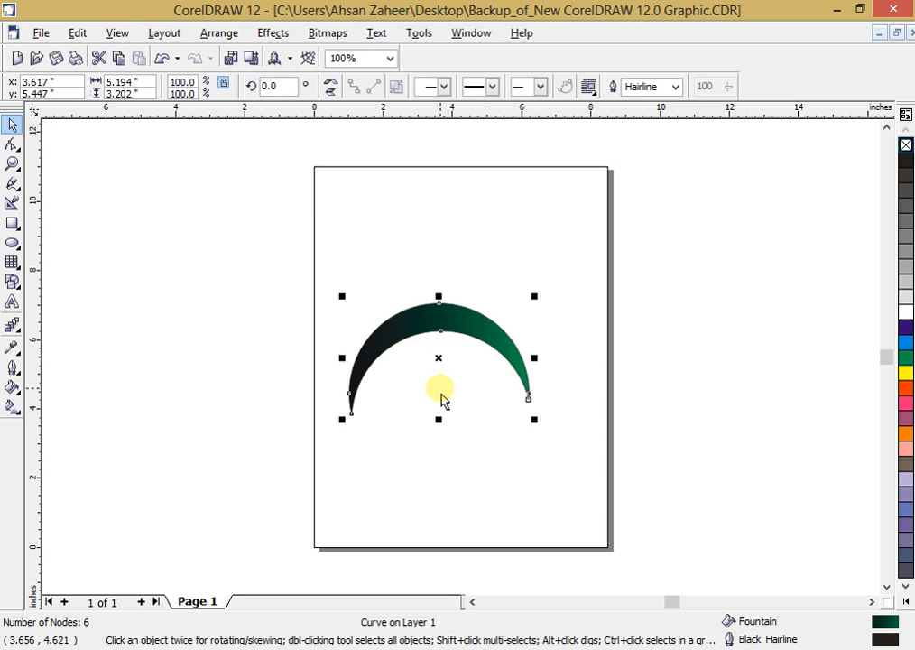
# Step: Set the mid-point of the crescent's black-to-green fountain fill to 27
pyautogui.press('F11')
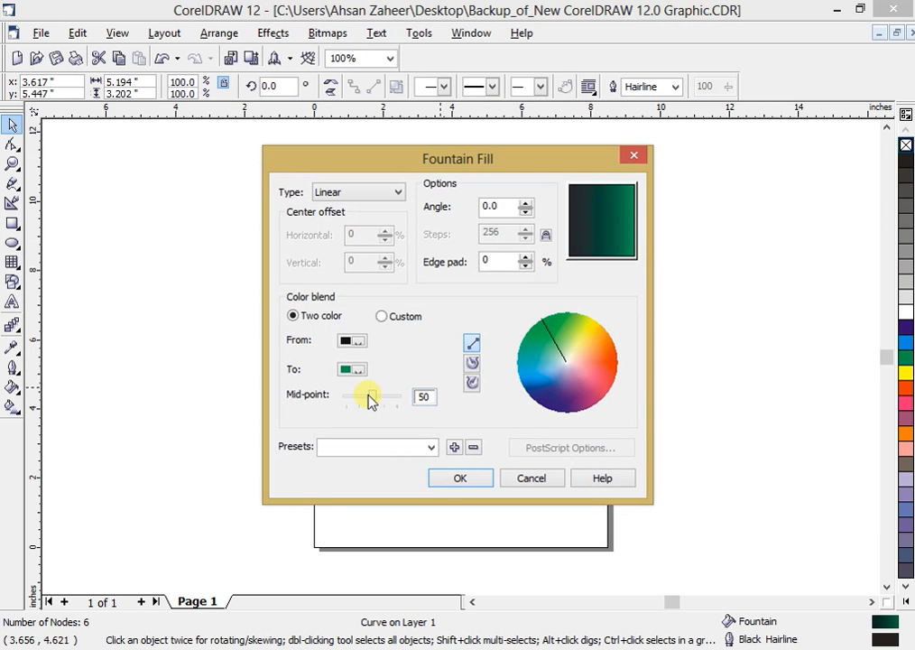
pyautogui.moveTo(370, 402)
pyautogui.mouseDown()
pyautogui.moveTo(357, 403)
pyautogui.moveTo(364, 405)
pyautogui.mouseUp()
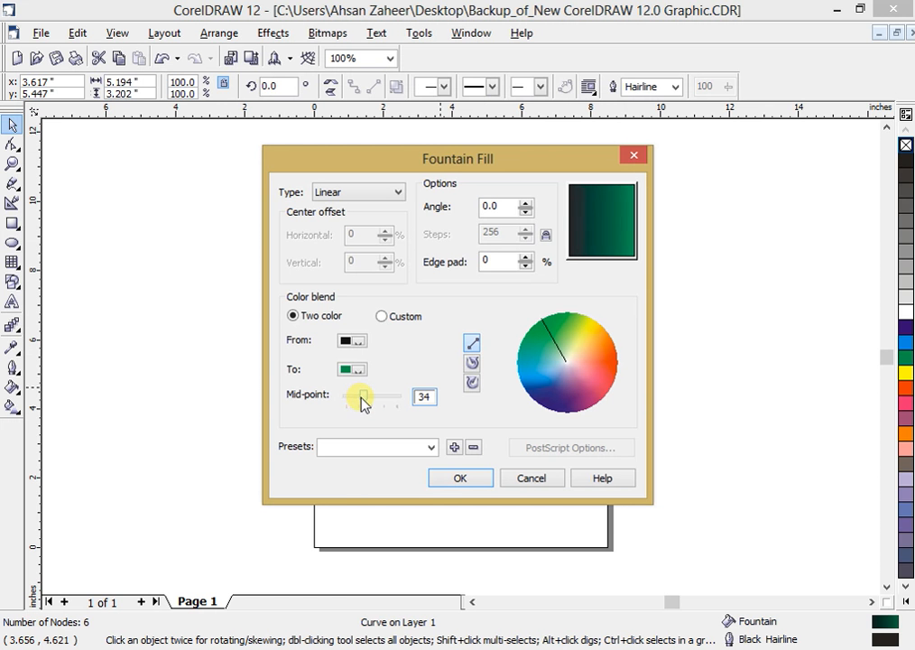
pyautogui.click(458, 479)
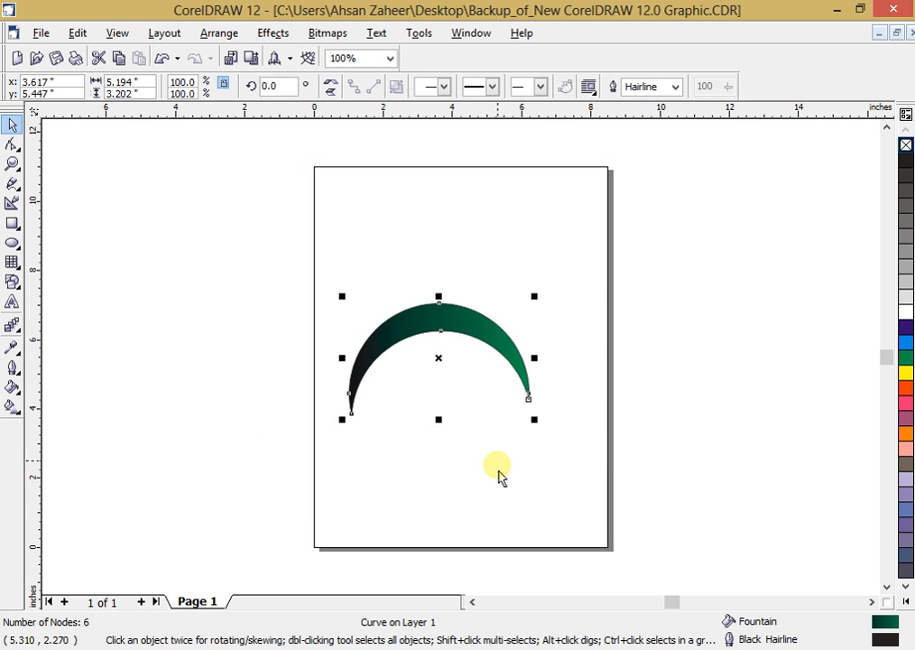
pyautogui.click(695, 384)
pyautogui.click(468, 332)
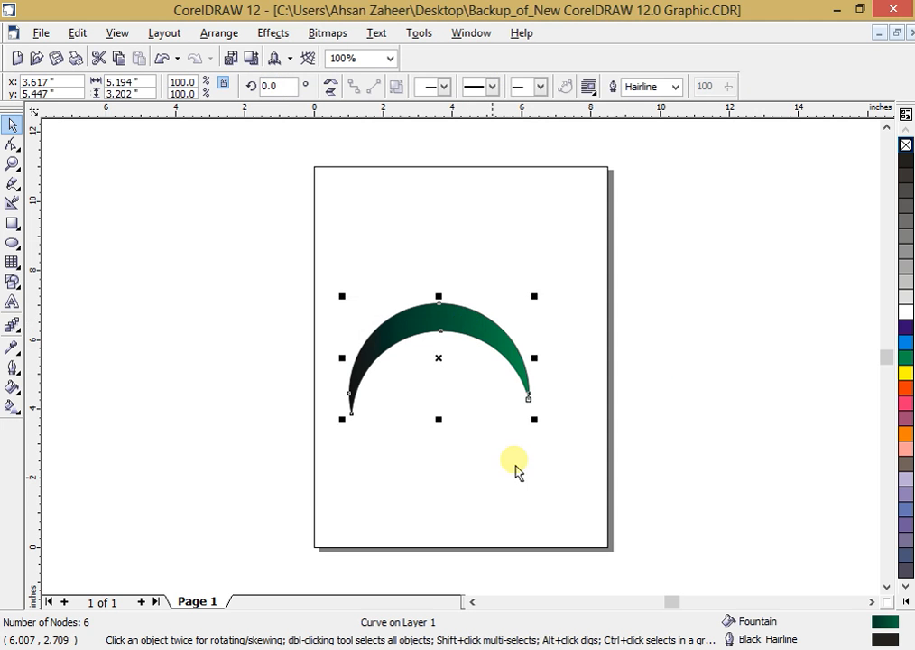
pyautogui.press('F11')
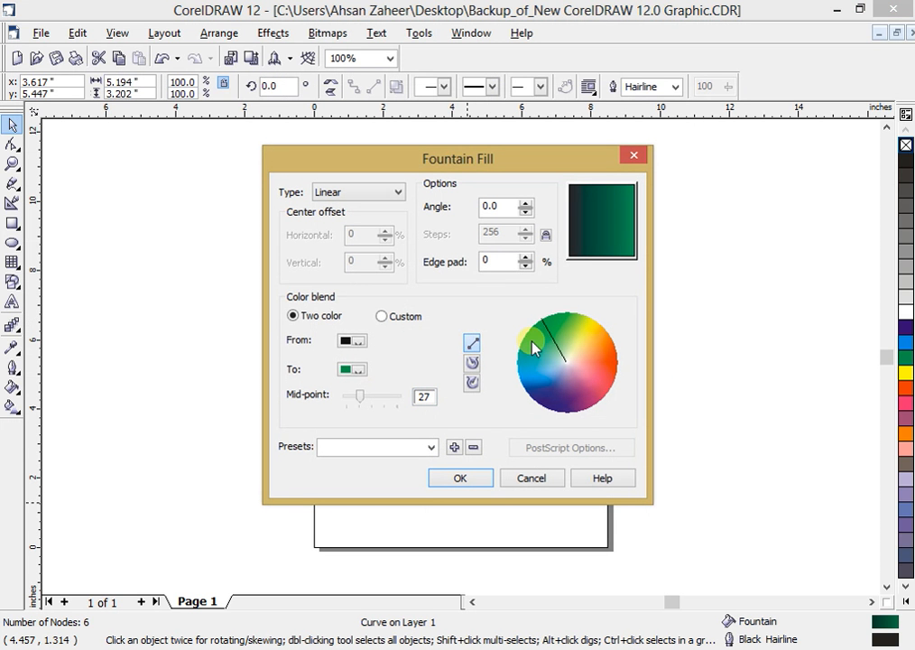
pyautogui.click(473, 480)
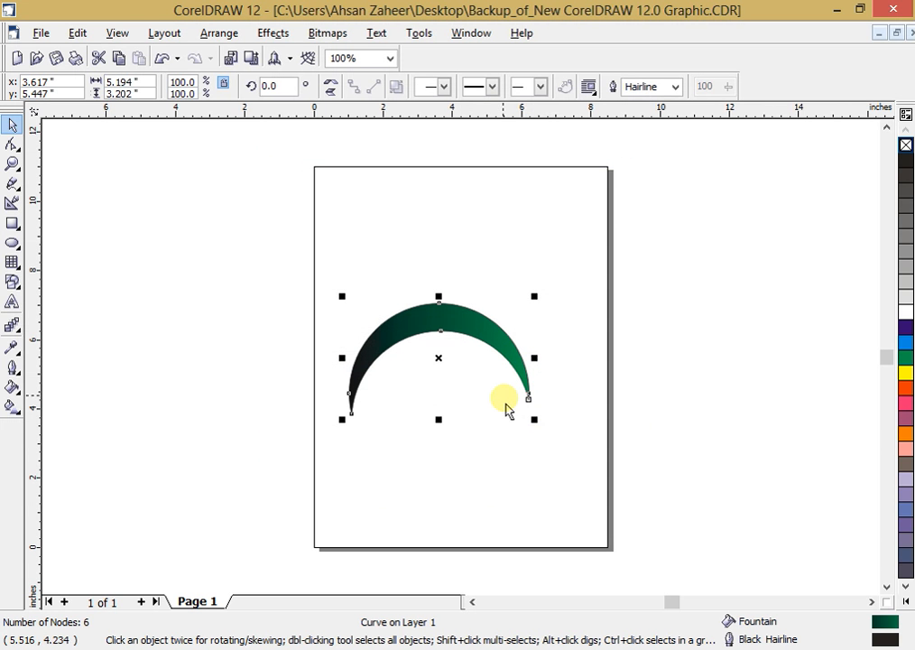
# Step: Duplicate the filled crescent, rotate the copy to about 268.9° and position it along the inner right side of the original
pyautogui.moveTo(466, 339)
pyautogui.mouseDown()
pyautogui.moveTo(469, 368)
pyautogui.moveTo(454, 352)
pyautogui.mouseUp()
pyautogui.click(466, 358)
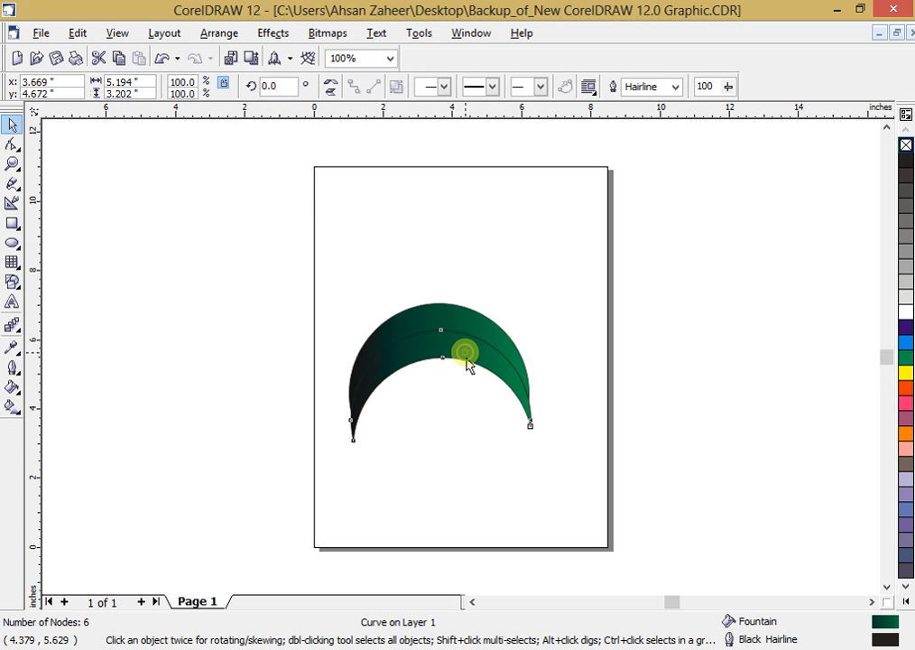
pyautogui.moveTo(531, 388); pyautogui.dragTo(406, 479)
pyautogui.moveTo(476, 374); pyautogui.dragTo(537, 421)
pyautogui.scroll(1, 505, 403)
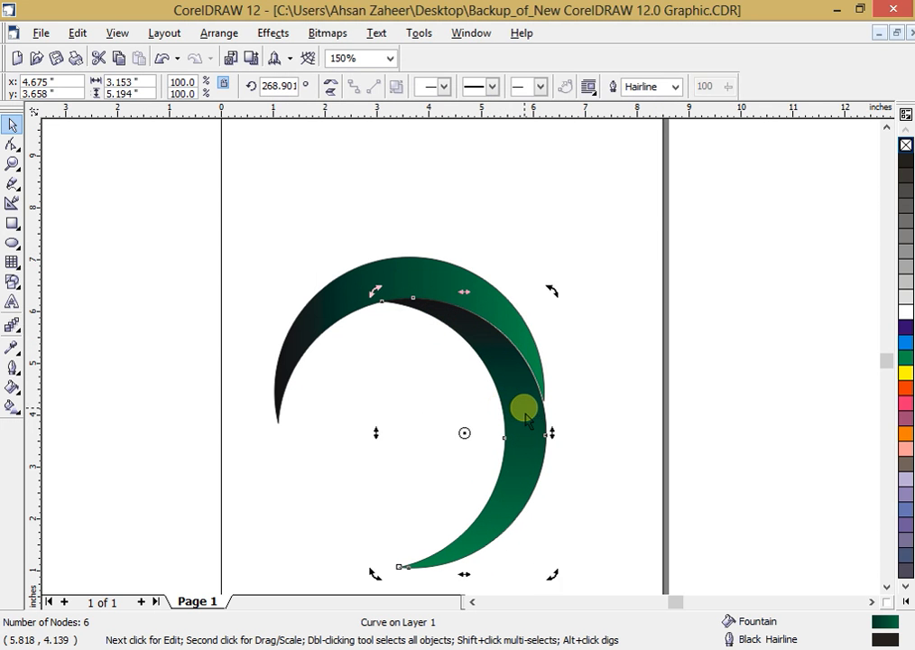
pyautogui.click(589, 395)
pyautogui.click(529, 440)
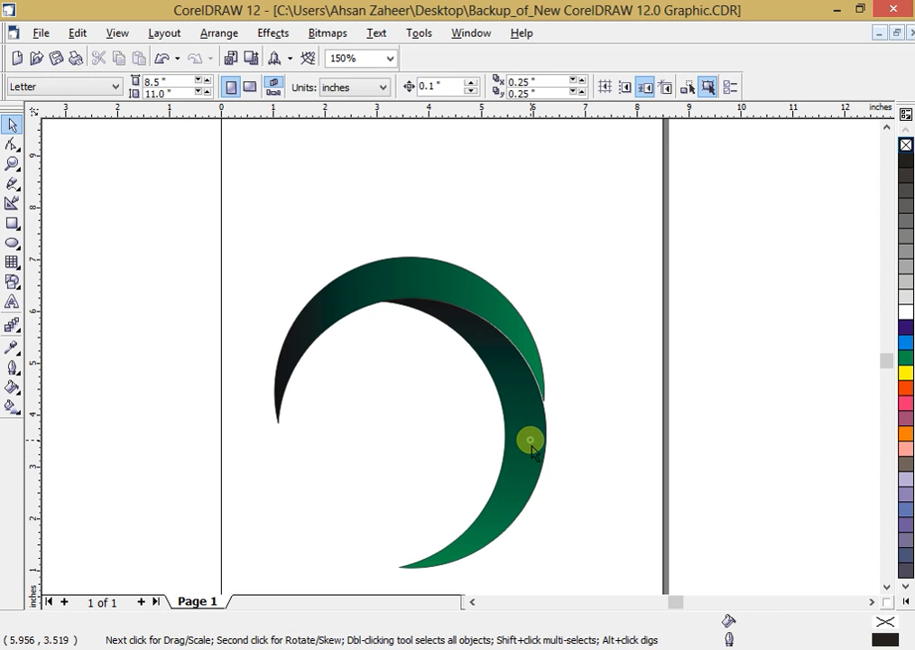
# Step: Duplicate the right crescent, rotate the copy to about 177.3° and fit it along the bottom, against the right crescent's inner edge
pyautogui.moveTo(544, 451); pyautogui.dragTo(502, 456)
pyautogui.click(476, 445)
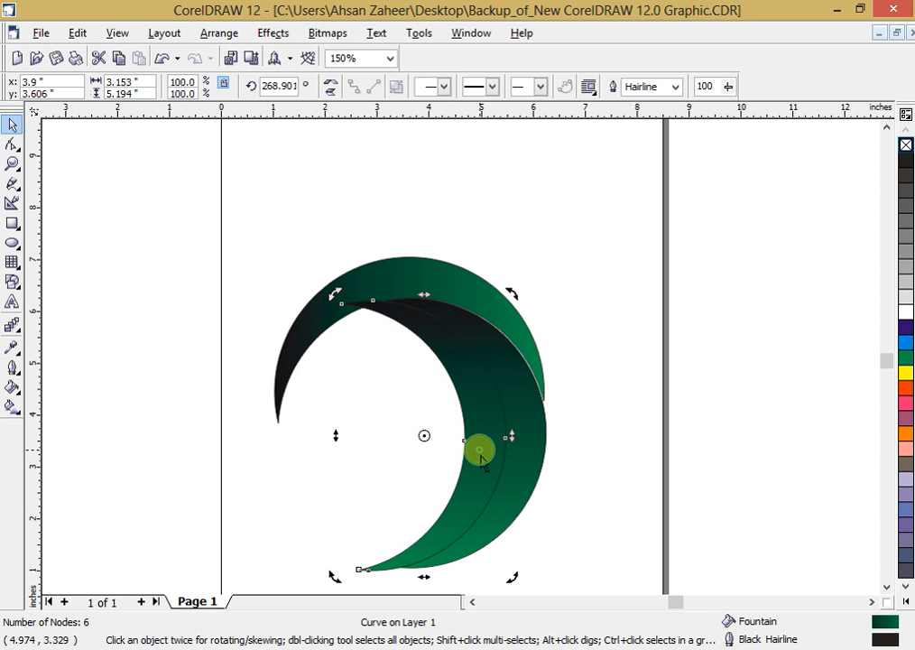
pyautogui.moveTo(513, 296); pyautogui.dragTo(574, 519)
pyautogui.moveTo(450, 482); pyautogui.dragTo(401, 542)
pyautogui.click(403, 540)
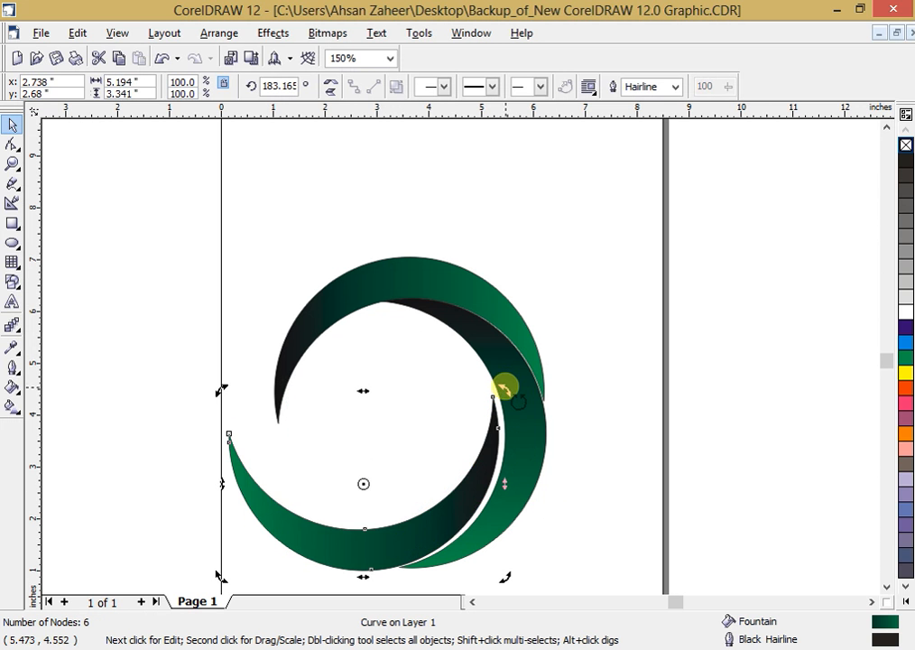
pyautogui.moveTo(508, 384); pyautogui.dragTo(523, 400)
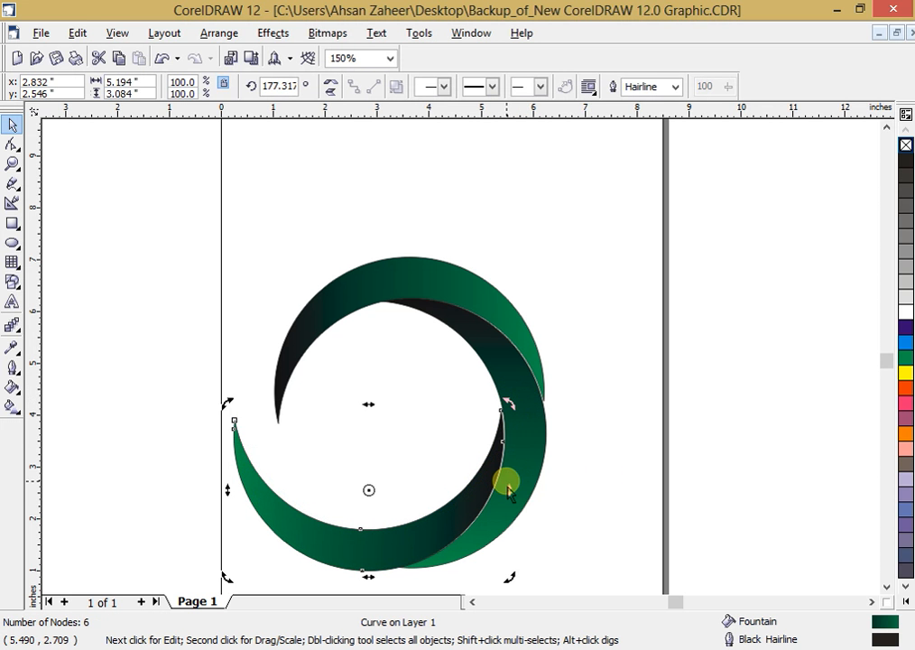
# Step: Duplicate the bottom crescent, rotate the copy to about 93.7° and position it on the left side to close the ring
pyautogui.moveTo(422, 538); pyautogui.dragTo(414, 496)
pyautogui.click(401, 499)
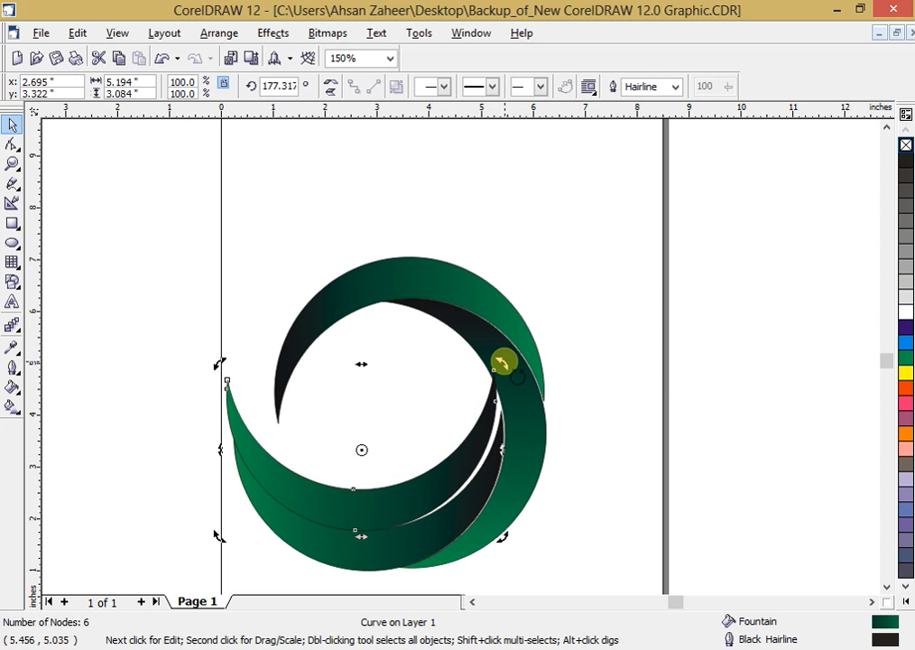
pyautogui.moveTo(516, 377); pyautogui.dragTo(507, 455)
pyautogui.moveTo(364, 506); pyautogui.dragTo(312, 484)
pyautogui.click(464, 447)
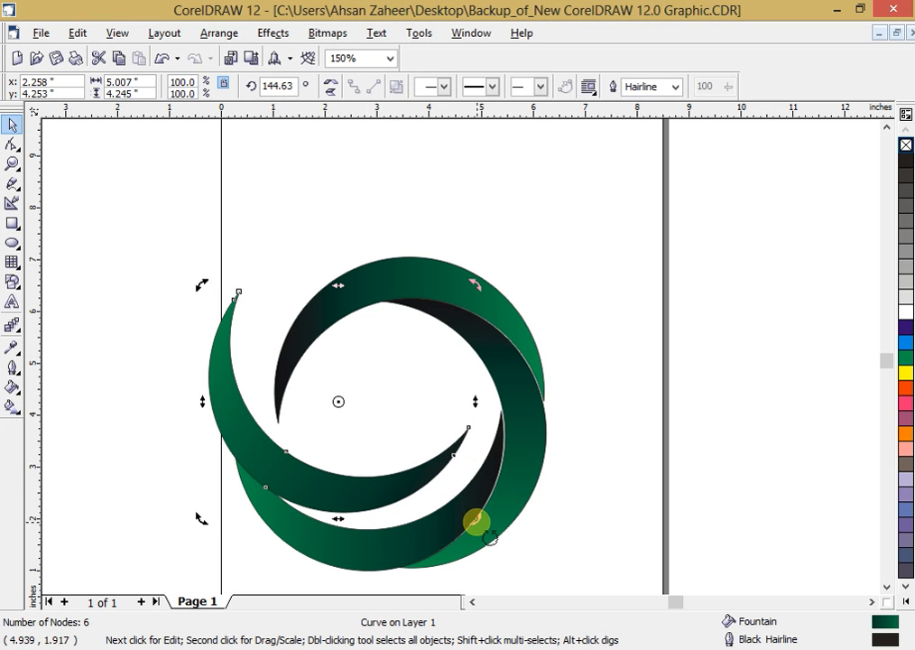
pyautogui.moveTo(477, 522); pyautogui.dragTo(335, 566)
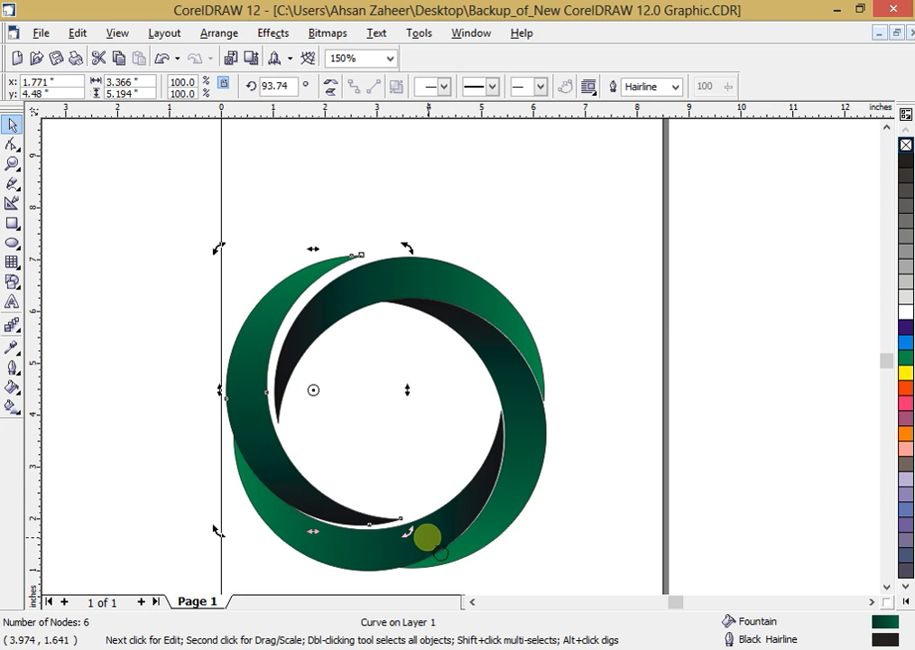
pyautogui.moveTo(272, 472); pyautogui.dragTo(281, 473)
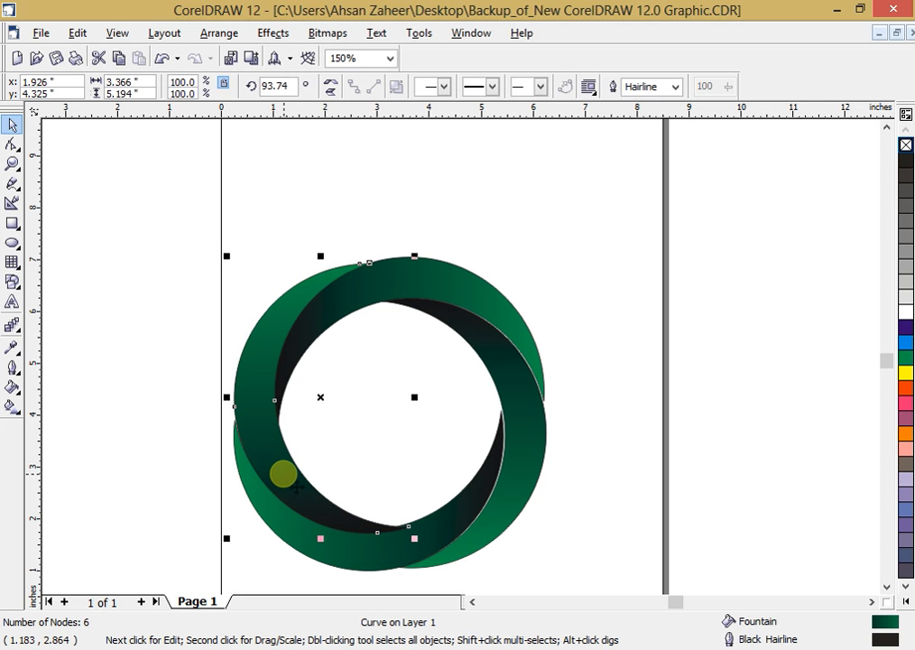
pyautogui.click(143, 445)
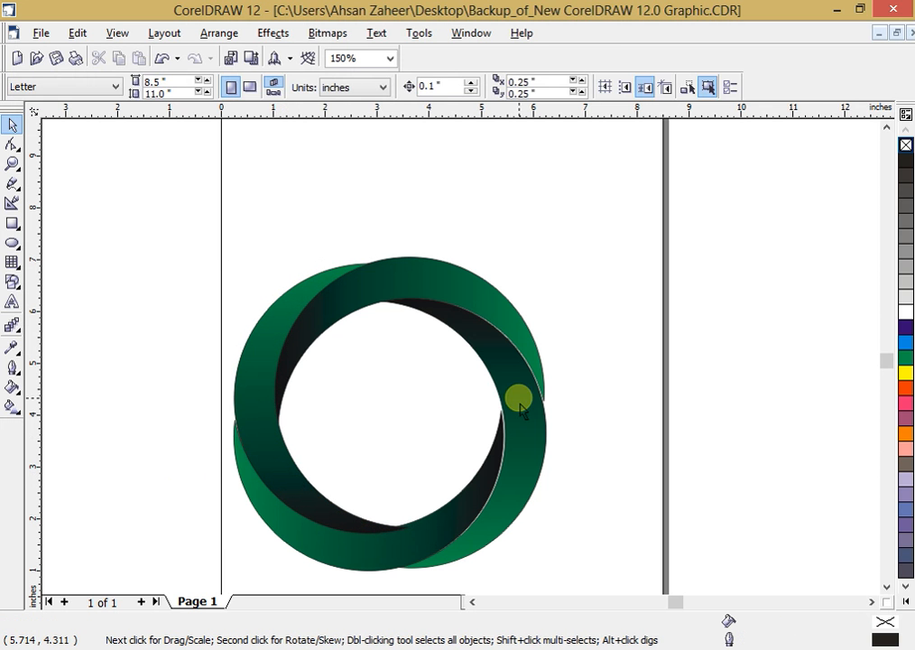
# Step: Shift the right crescent slightly right and down to close its gap with the outer green tip of the top crescent
pyautogui.click(548, 373)
pyautogui.scroll(9, 547, 372)
pyautogui.scroll(-2, 384, 405)
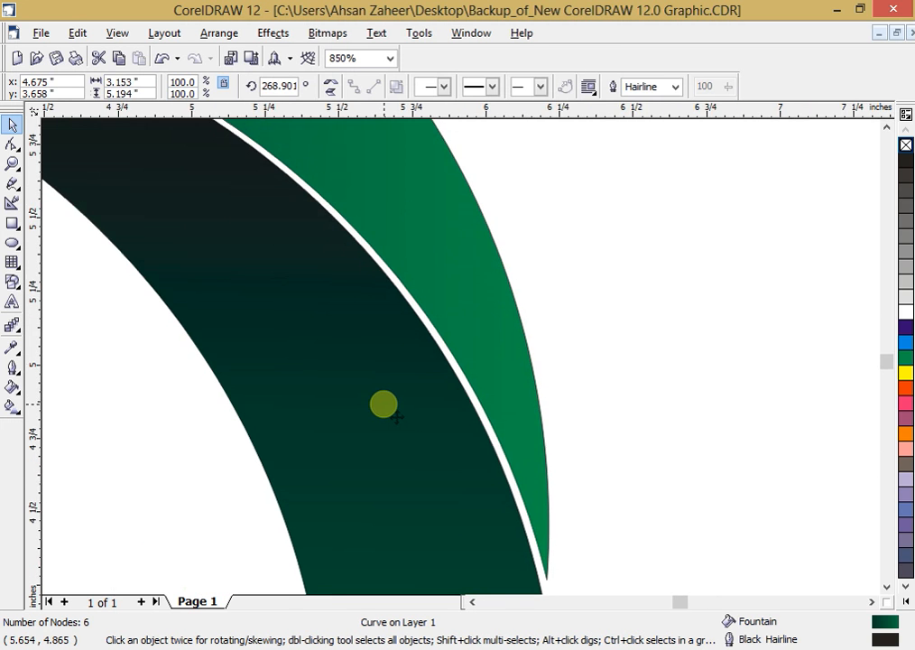
pyautogui.scroll(-4, 385, 405)
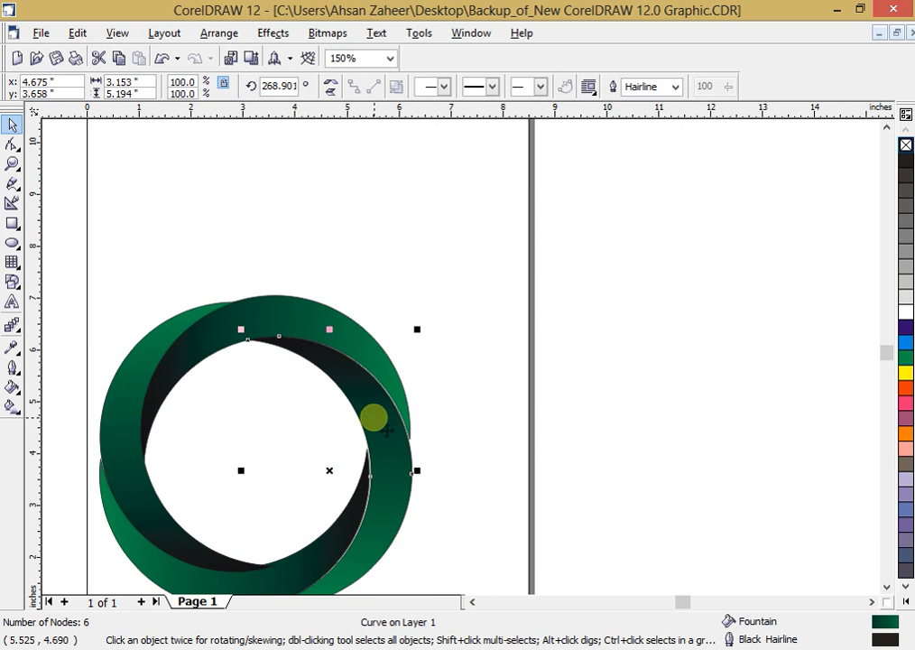
pyautogui.scroll(1, 377, 431)
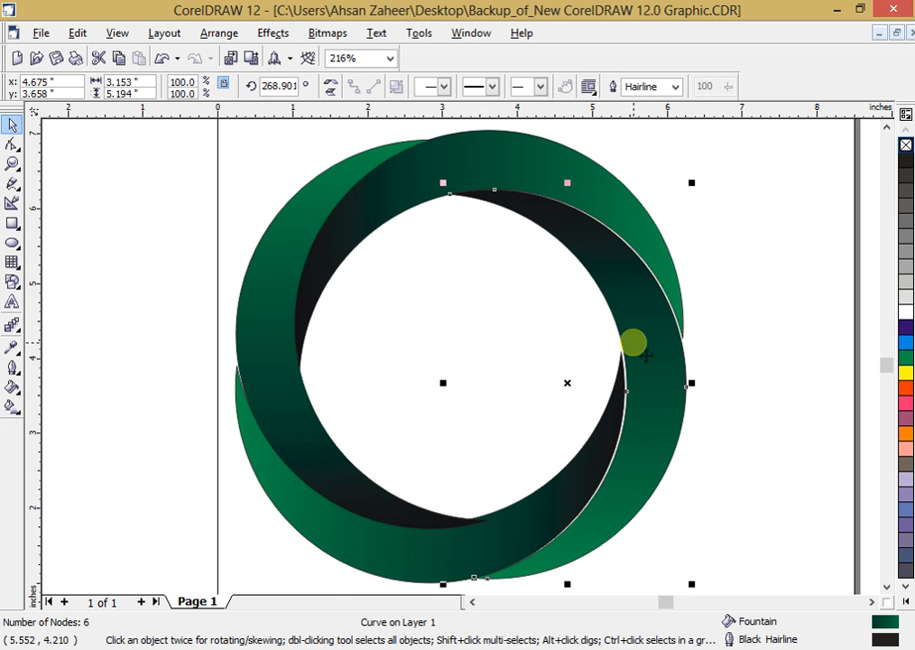
pyautogui.moveTo(634, 347); pyautogui.dragTo(656, 355)
pyautogui.click(760, 368)
# Step: Move the bottom crescent slightly right against the right crescent's inner edge and check the curve node near its dark tip
pyautogui.click(534, 520)
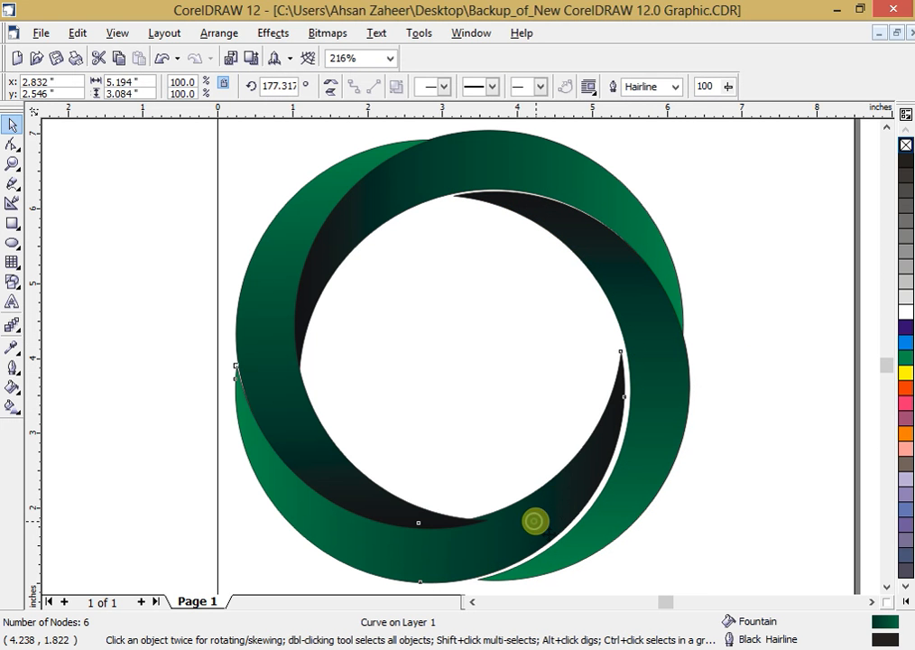
pyautogui.moveTo(535, 521); pyautogui.dragTo(539, 523)
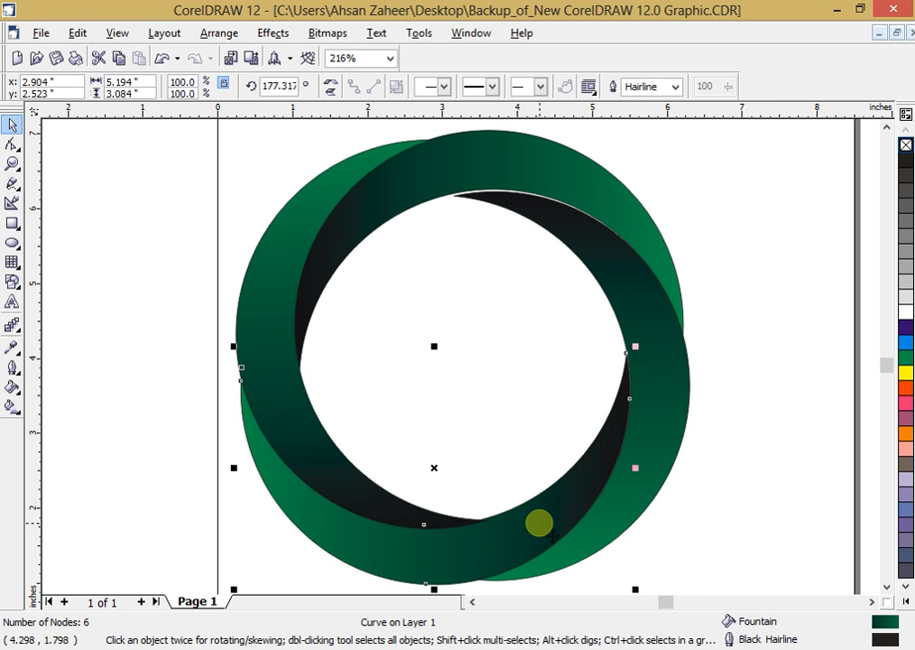
pyautogui.scroll(2, 629, 388)
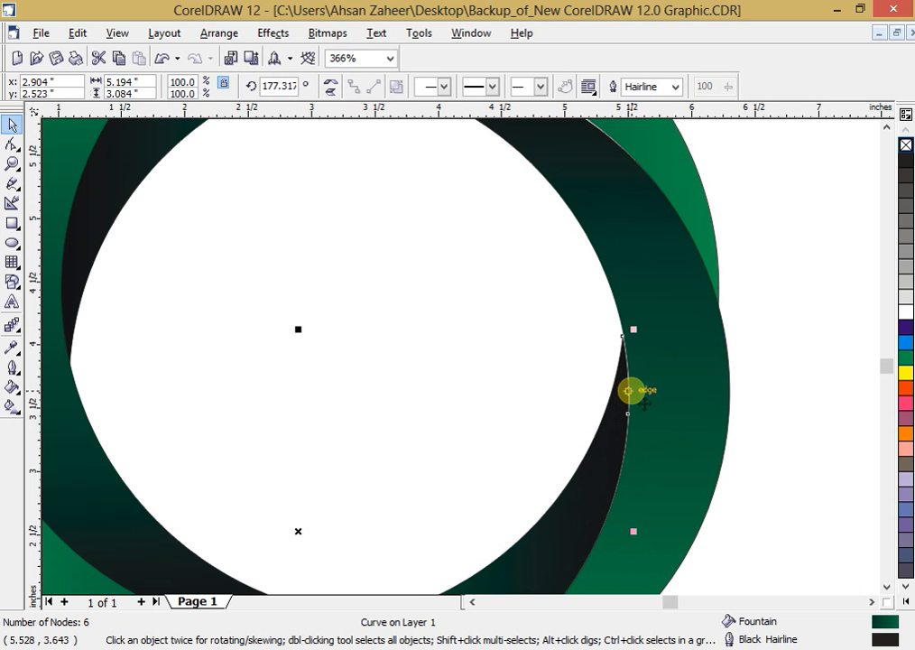
pyautogui.click(12, 144)
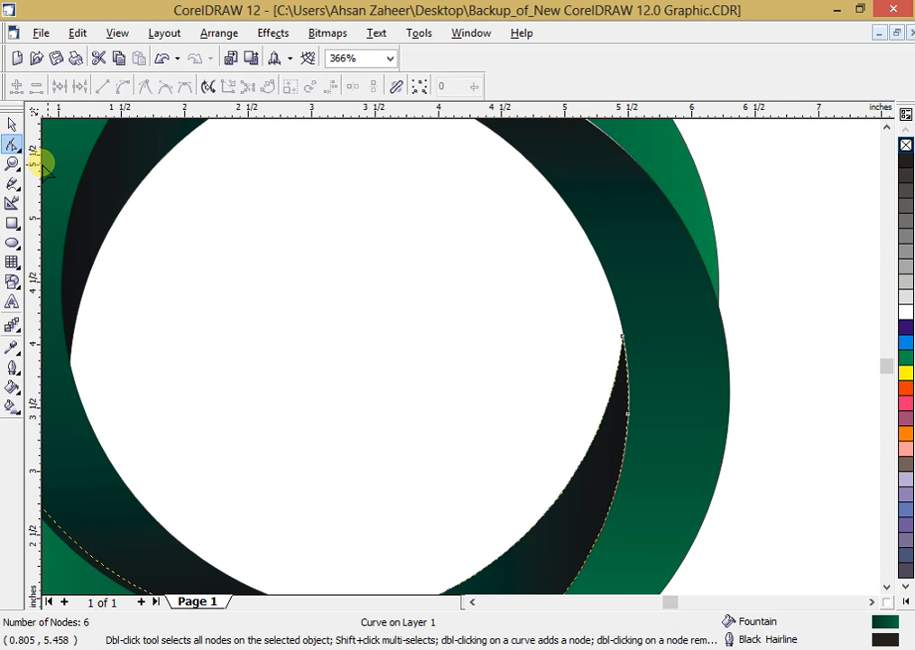
pyautogui.click(627, 413)
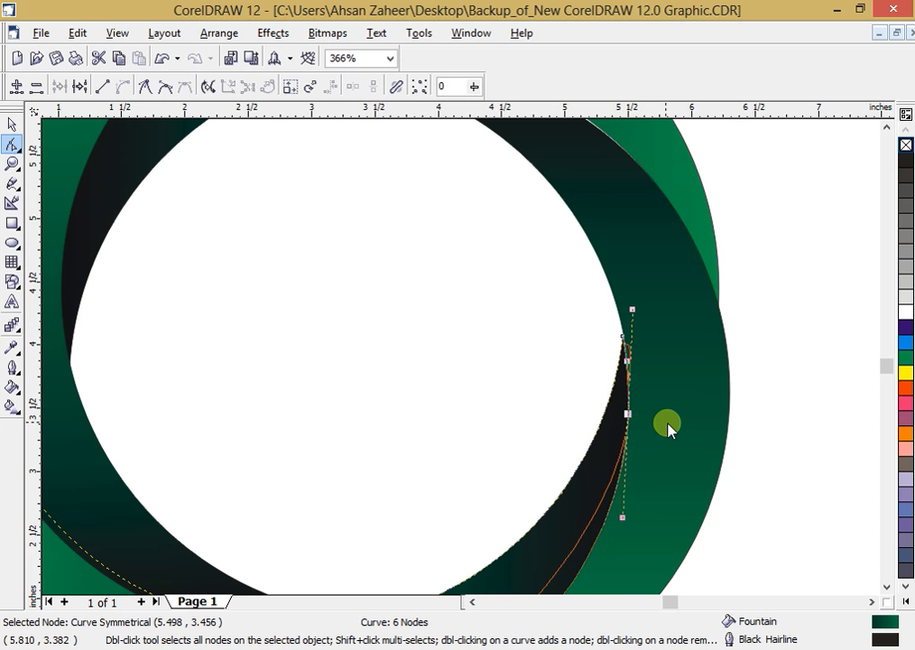
pyautogui.click(9, 124)
pyautogui.click(558, 359)
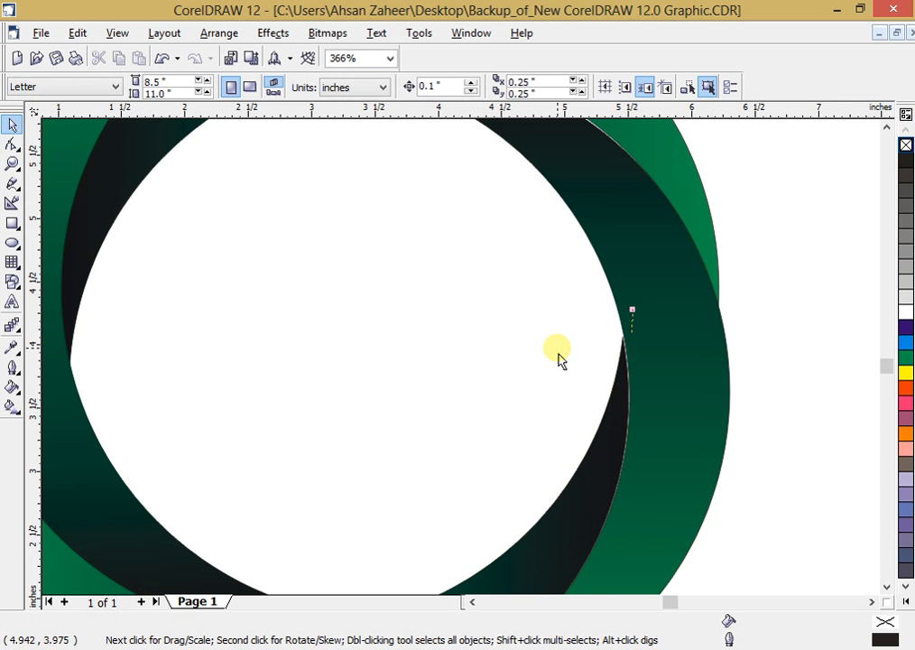
pyautogui.press('F4')
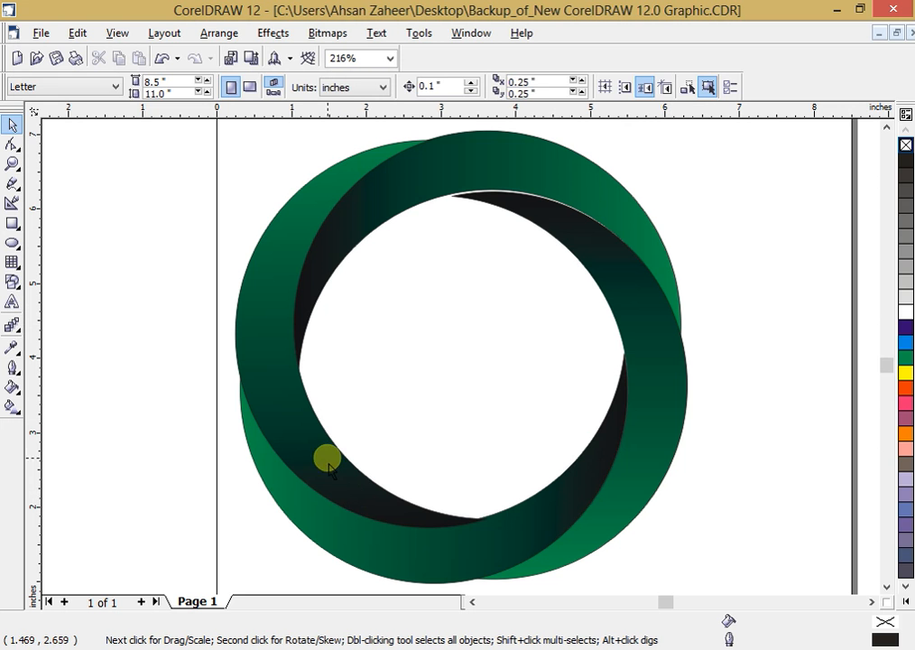
# Step: Try to reshape the right crescent's upper edge by adjusting its top node and curve handle to match the top crescent
pyautogui.click(523, 197)
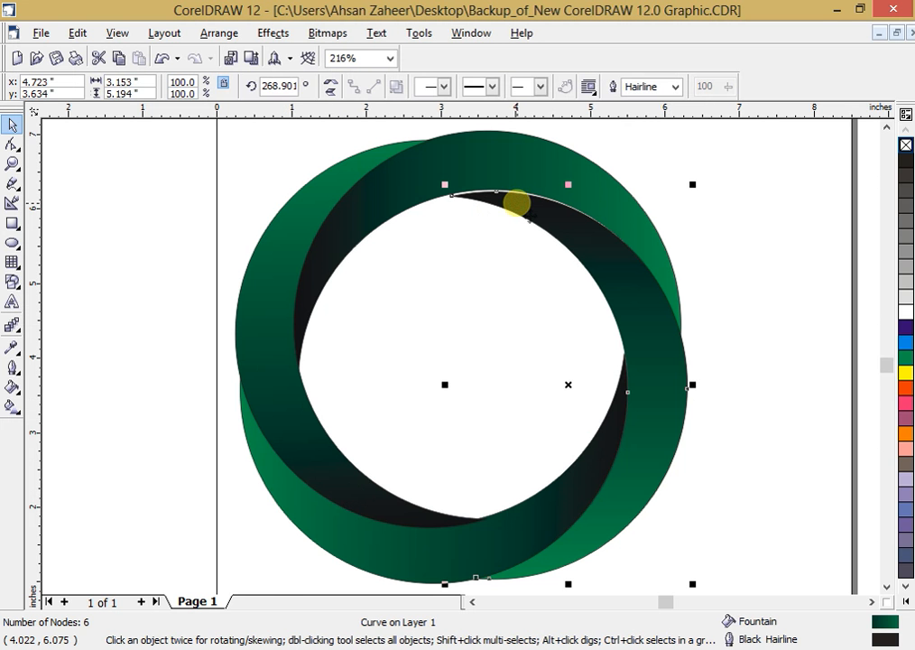
pyautogui.scroll(2, 503, 167)
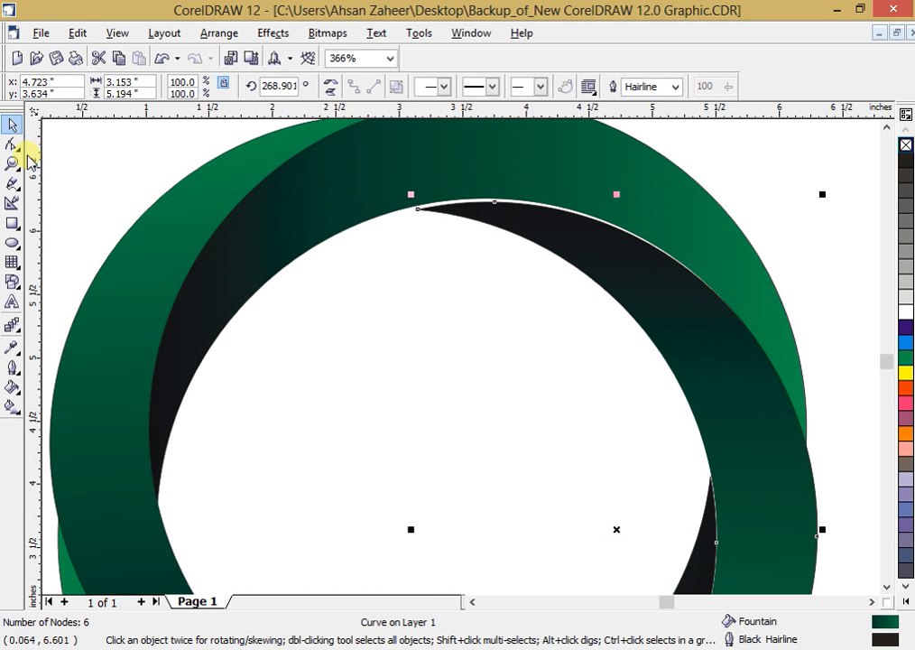
pyautogui.click(12, 144)
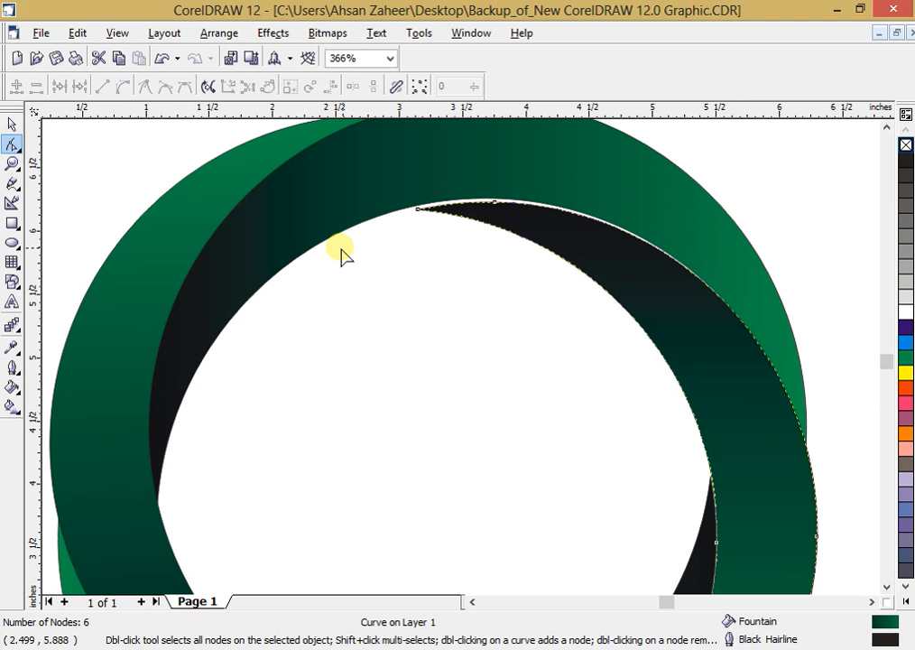
pyautogui.moveTo(495, 202); pyautogui.dragTo(488, 198)
pyautogui.hotkey('ctrl', 'z')
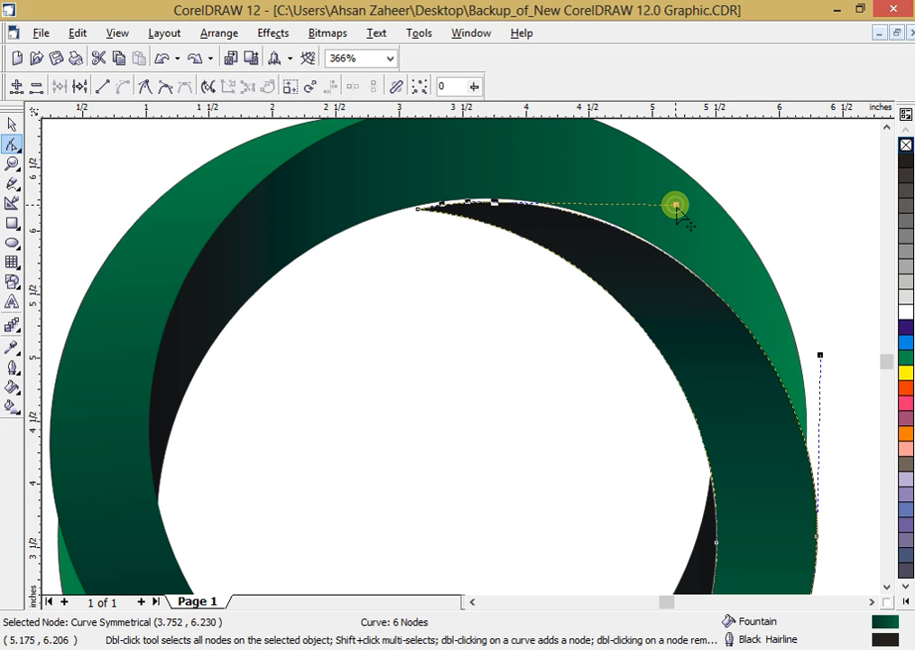
pyautogui.moveTo(675, 206)
pyautogui.mouseDown()
pyautogui.moveTo(682, 195)
pyautogui.moveTo(678, 214)
pyautogui.moveTo(677, 187)
pyautogui.mouseUp()
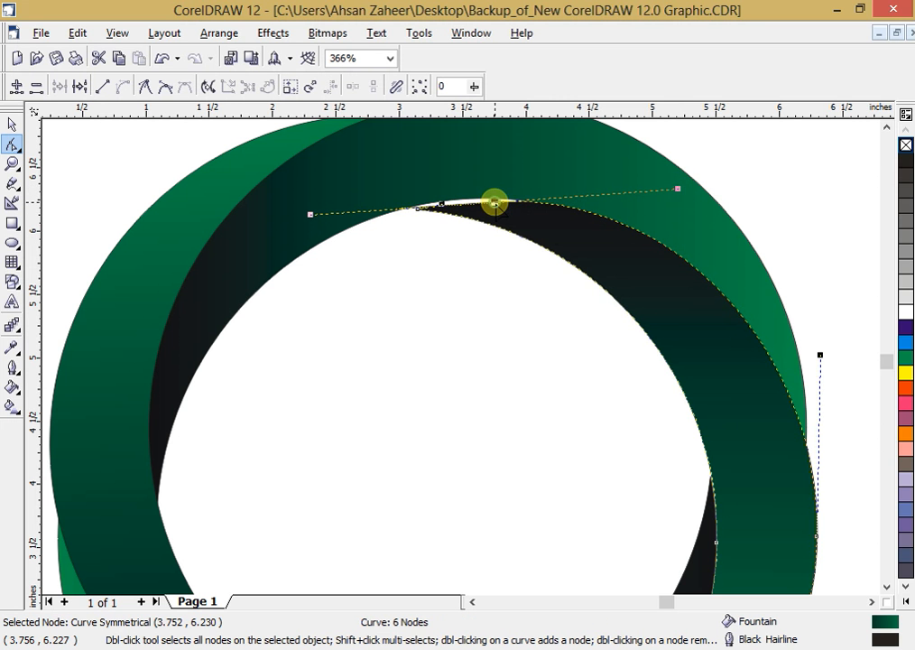
pyautogui.moveTo(677, 189)
pyautogui.mouseDown()
pyautogui.moveTo(676, 202)
pyautogui.moveTo(662, 182)
pyautogui.mouseUp()
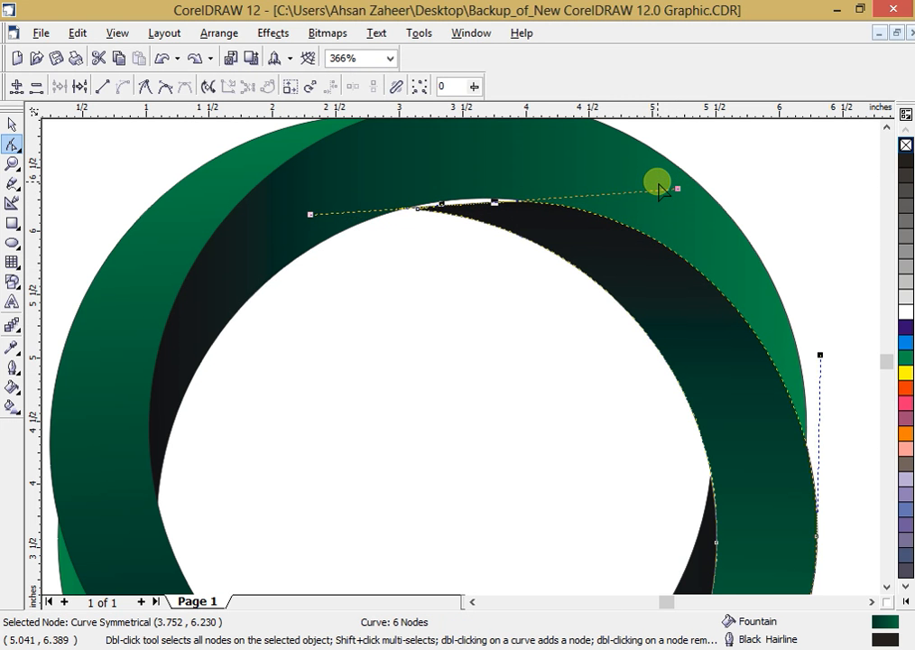
pyautogui.hotkey('ctrl', 'z')
pyautogui.hotkey('ctrl', 'z')
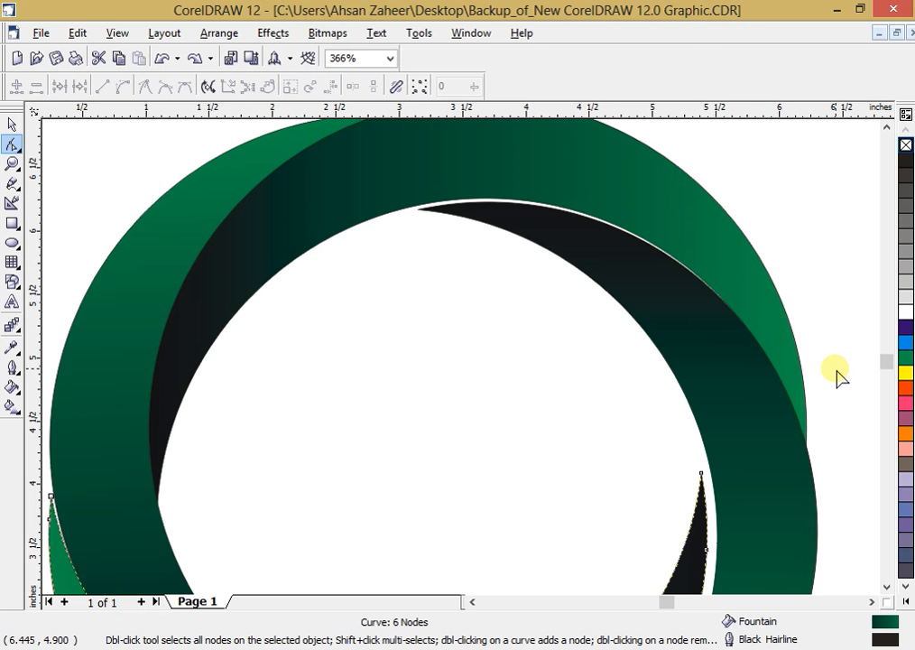
# Step: Shift the bottom crescent slightly right so it meets the inner edge of the right crescent
pyautogui.press('F4')
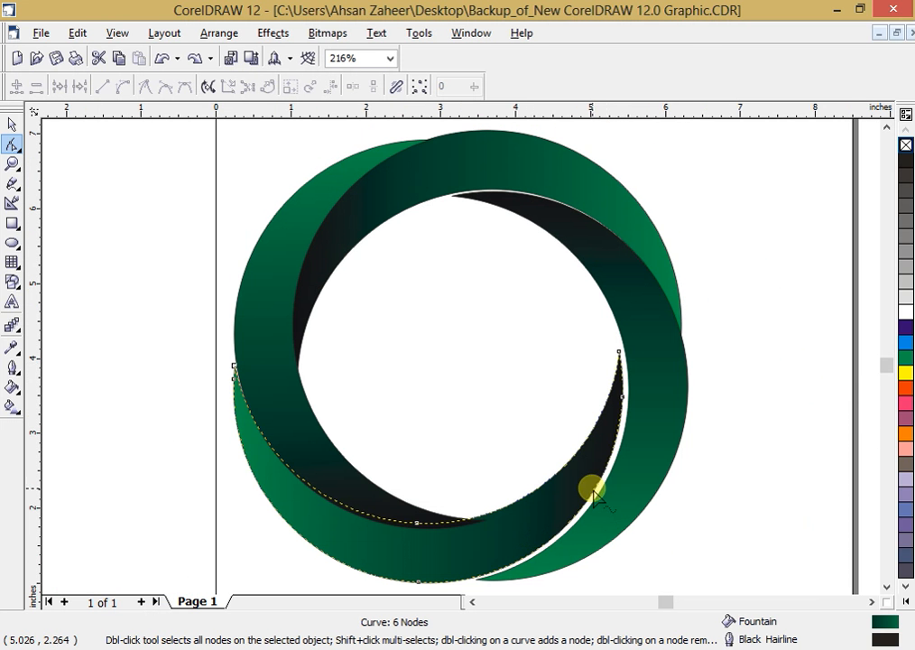
pyautogui.click(12, 124)
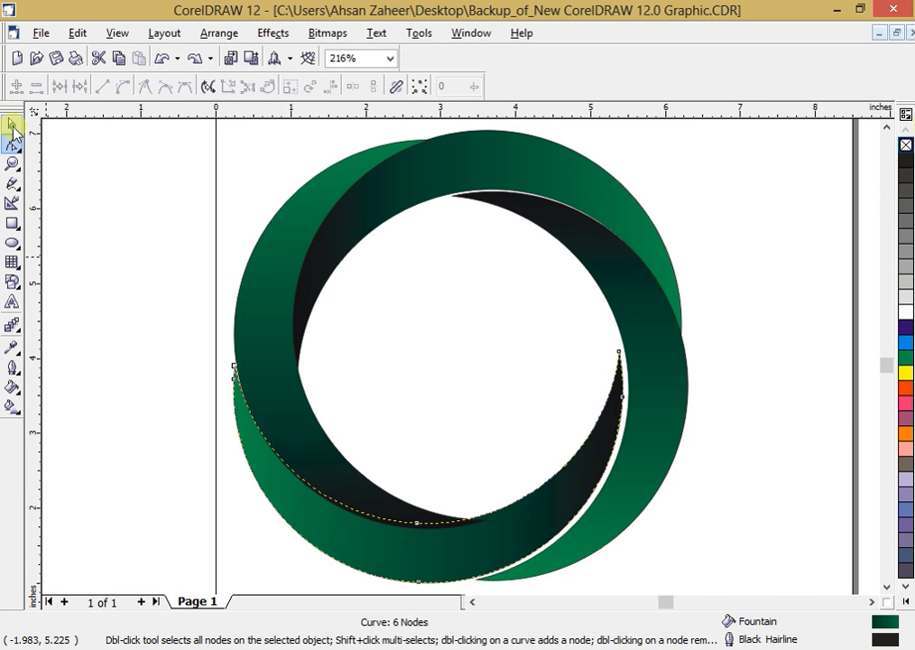
pyautogui.moveTo(563, 493); pyautogui.dragTo(566, 491)
pyautogui.click(720, 506)
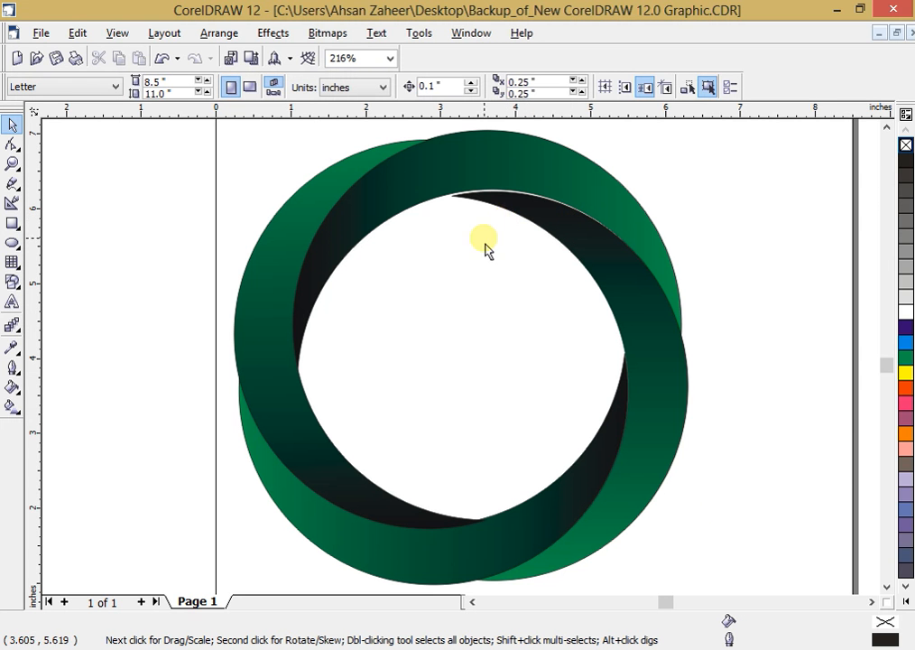
# Step: Add the artistic text "HM" on the empty area beside the left of the ring
pyautogui.click(11, 302)
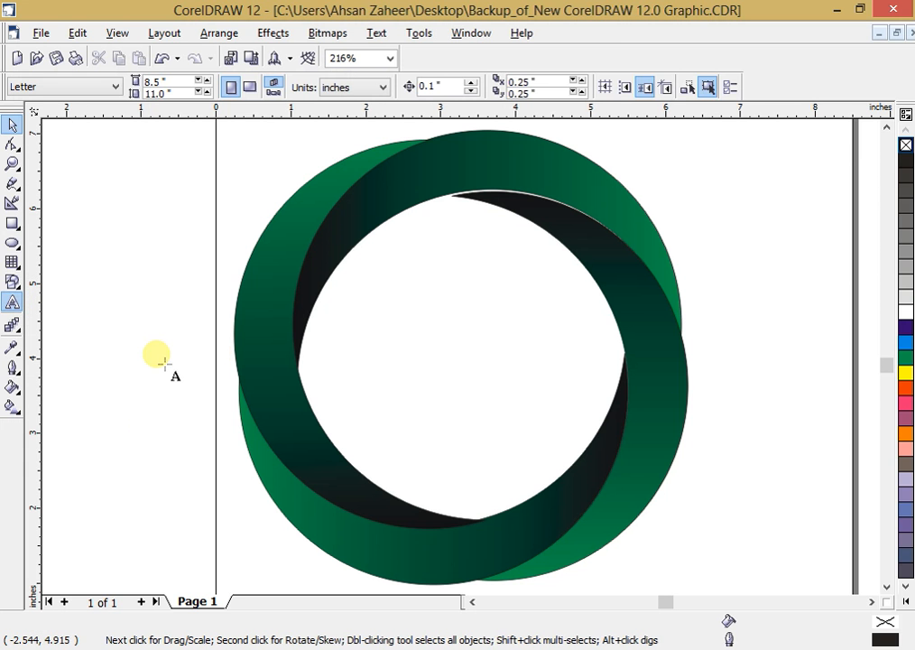
pyautogui.click(130, 379)
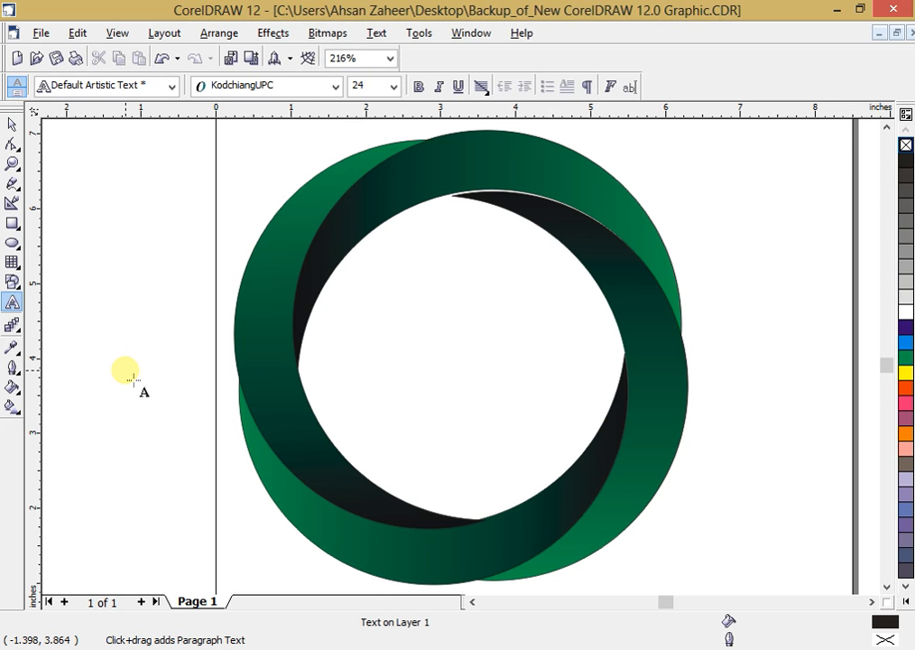
pyautogui.write('H')
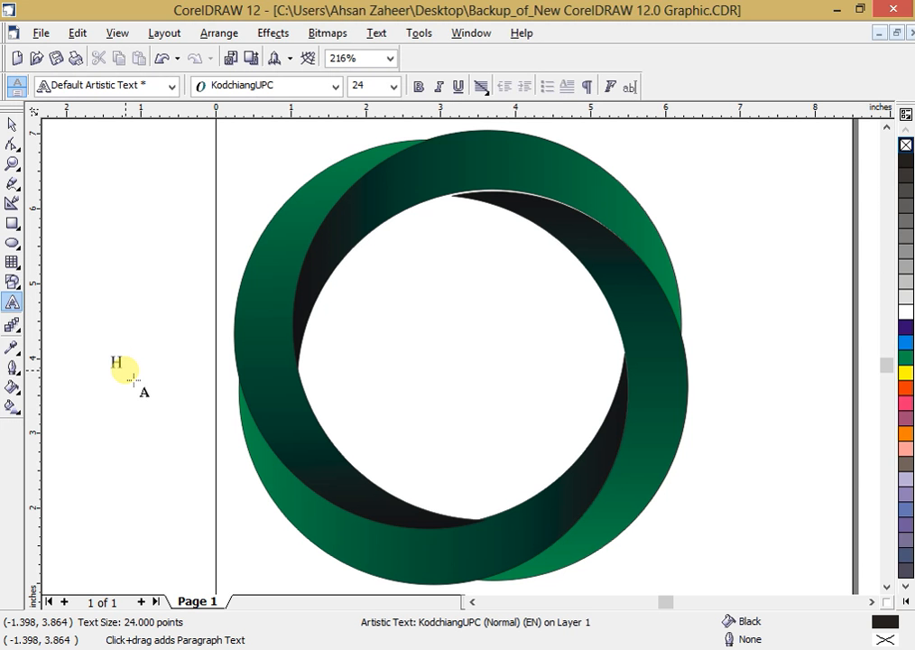
pyautogui.write('M')
# Step: Set the font of the whole "HM" text to Lucida Handwriting
pyautogui.doubleClick(132, 369)
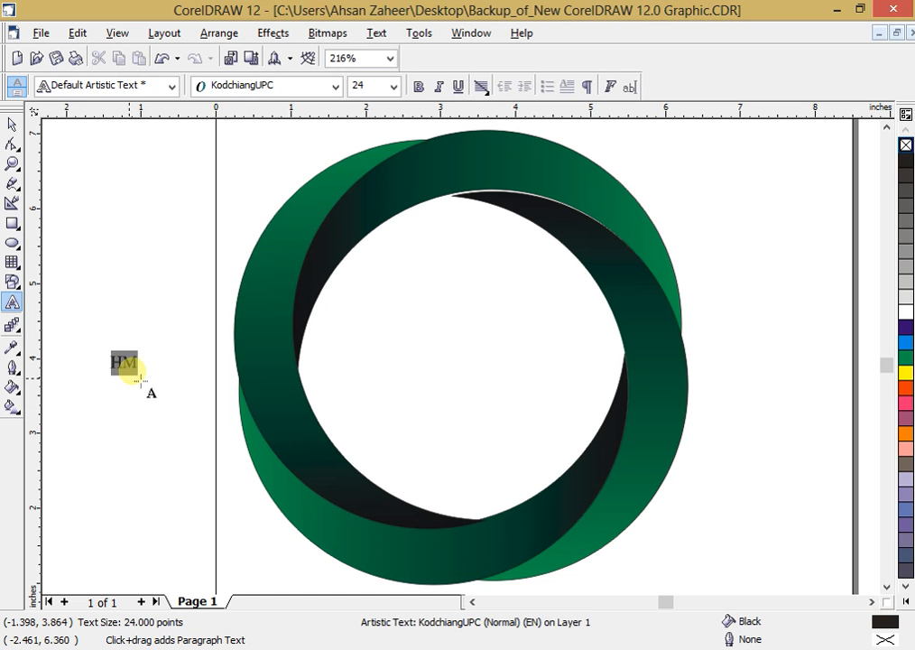
pyautogui.click(336, 86)
pyautogui.press('Down')
pyautogui.press('Down')
pyautogui.press('Down')
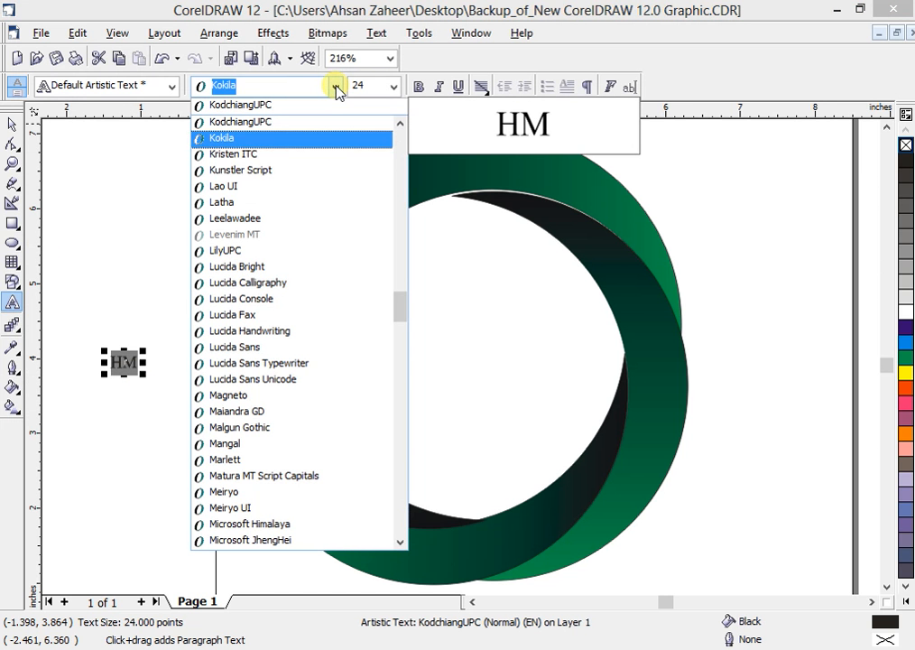
pyautogui.press('Down')
pyautogui.press('Down')
pyautogui.press('Down')
pyautogui.press('Down')
pyautogui.press('Down')
pyautogui.press('Down')
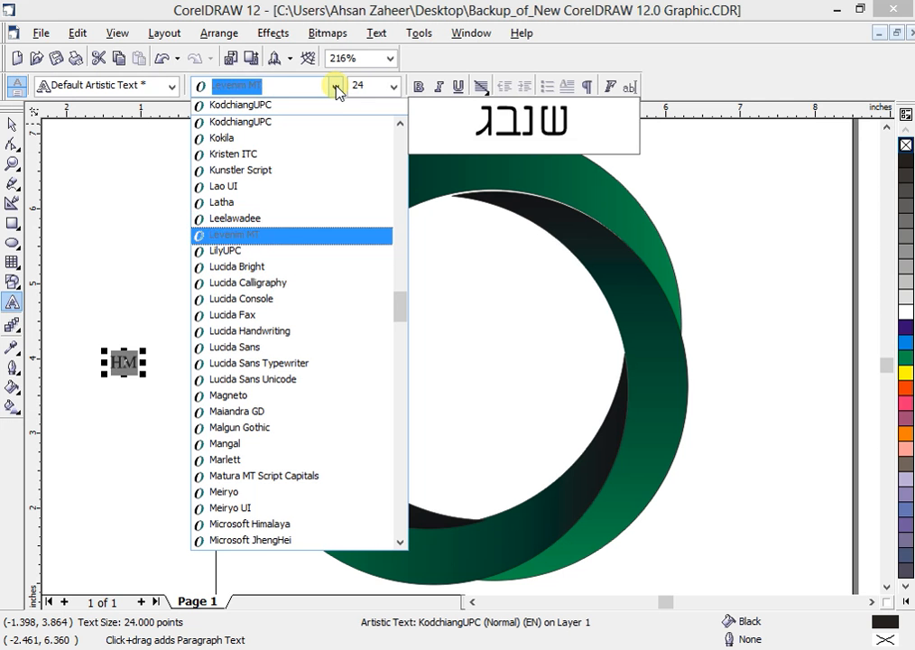
pyautogui.press('Down')
pyautogui.press('Down')
pyautogui.press('Down')
pyautogui.press('Down')
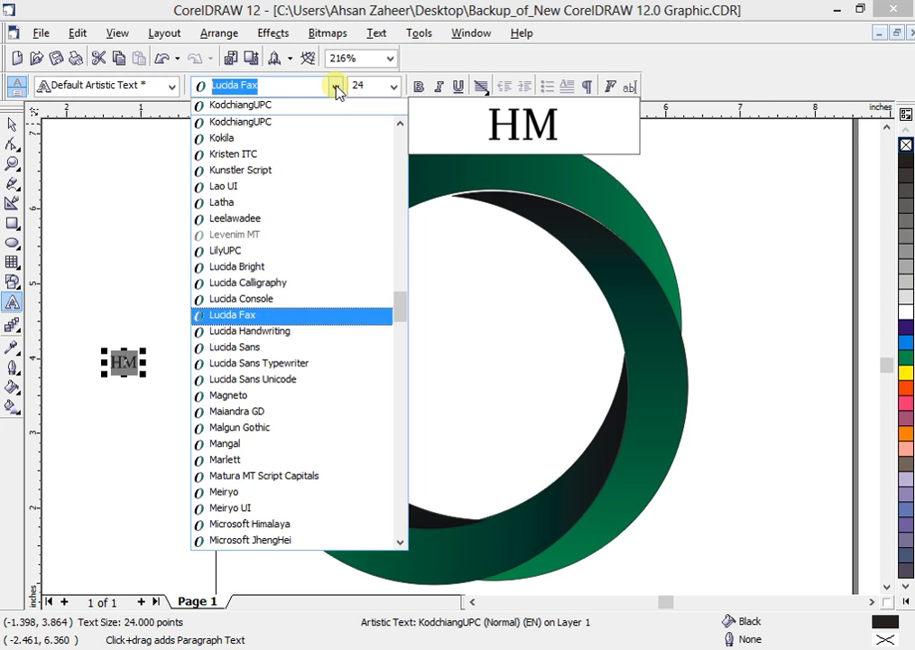
pyautogui.press('Down')
pyautogui.press('Up')
pyautogui.press('Return')
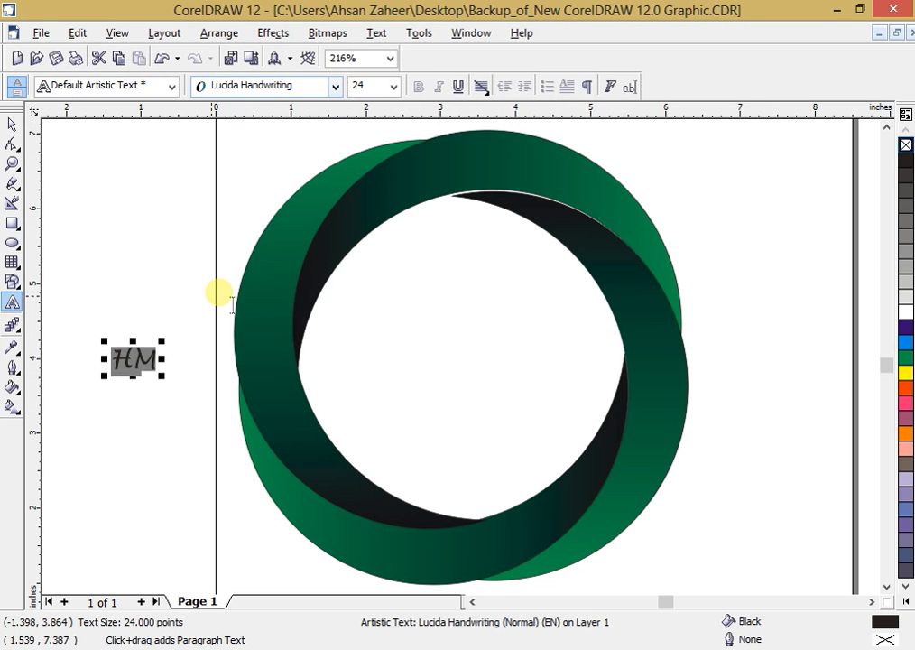
# Step: Enlarge the "HM" text to about 151 pt and place it inside the white centre of the ring
pyautogui.moveTo(163, 377); pyautogui.dragTo(337, 498)
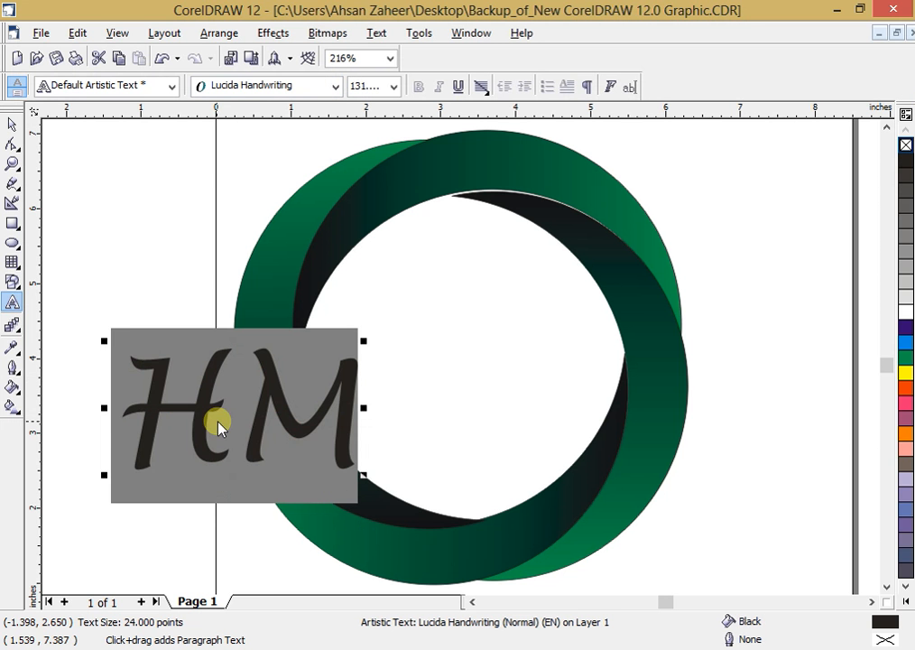
pyautogui.click(11, 124)
pyautogui.moveTo(208, 404); pyautogui.dragTo(407, 358)
pyautogui.moveTo(562, 295); pyautogui.dragTo(594, 259)
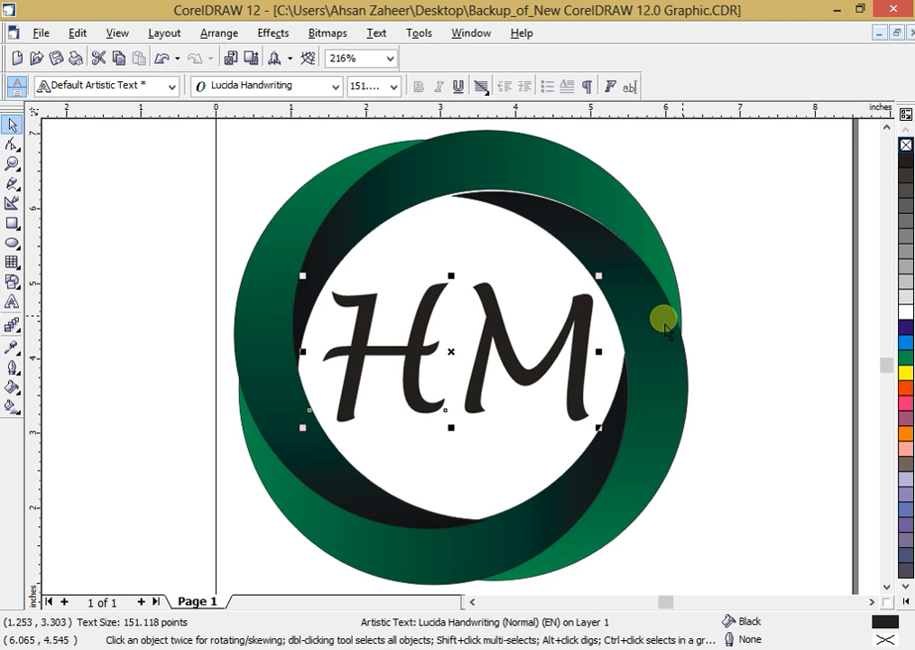
pyautogui.click(751, 300)
# Step: Fill the "HM" letters with yellow and give them a black outline
pyautogui.click(534, 374)
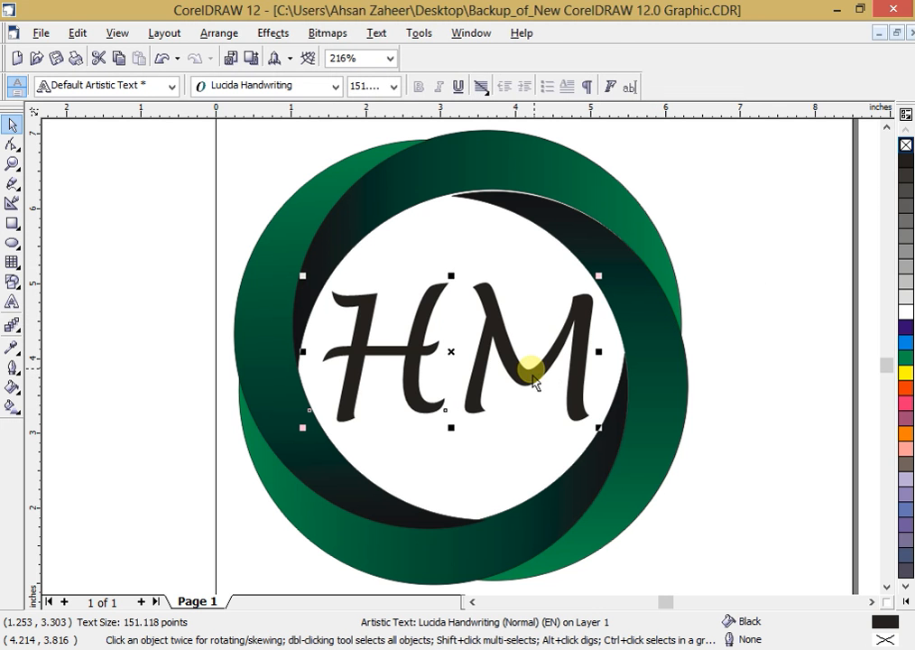
pyautogui.click(906, 372)
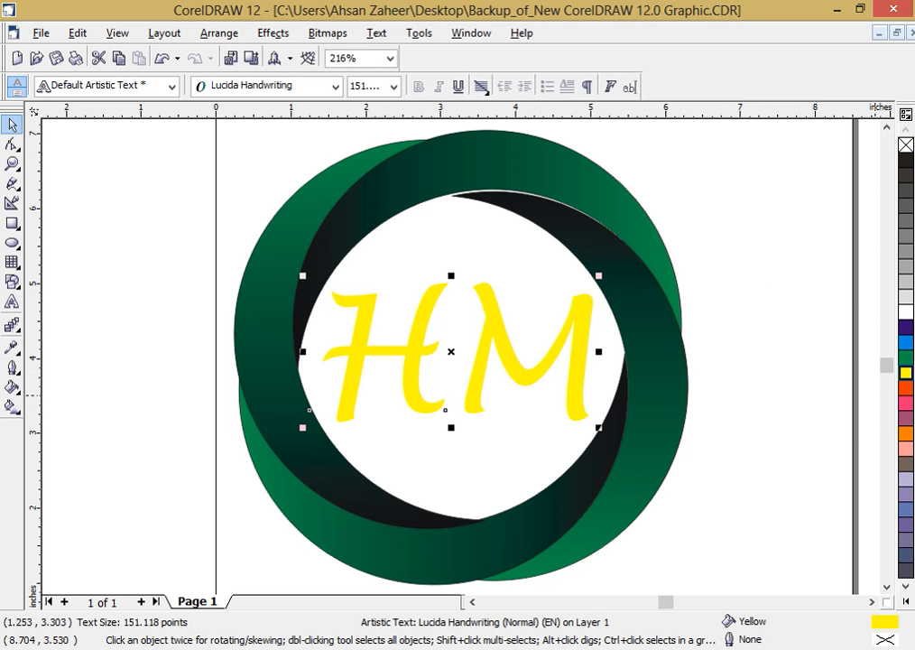
pyautogui.rightClick(906, 159)
# Step: Set the lettering's outline to 8.0 pt wide with bevelled corners, placed behind the fill and scaling with the image
pyautogui.press('F12')
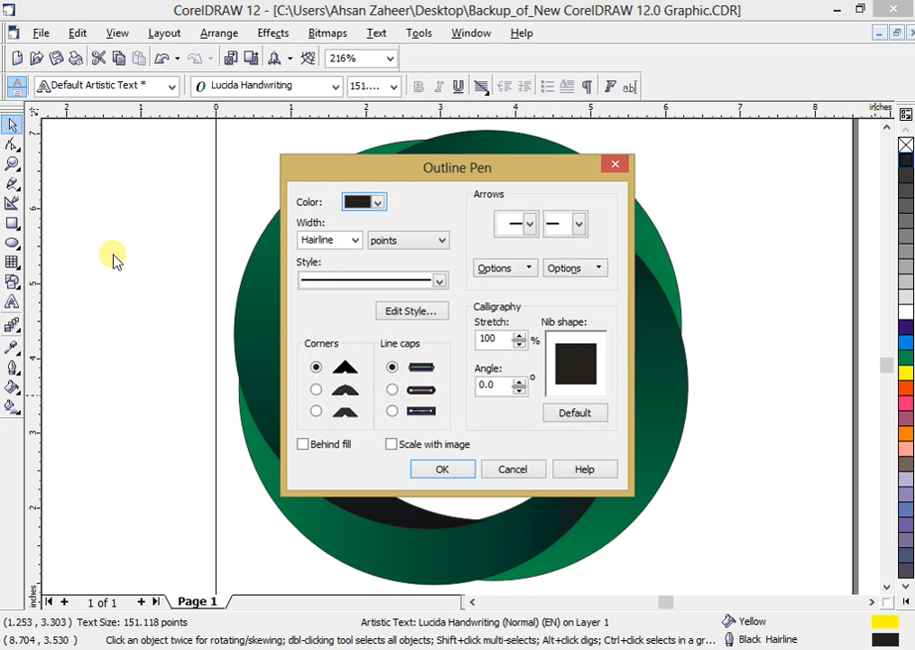
pyautogui.click(355, 239)
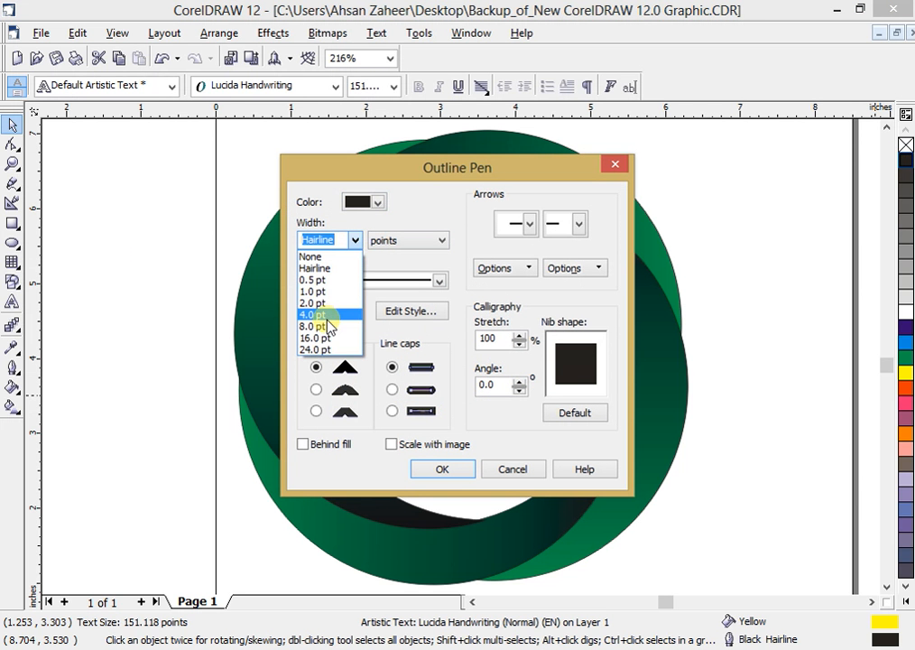
pyautogui.click(330, 326)
pyautogui.click(316, 410)
pyautogui.click(304, 444)
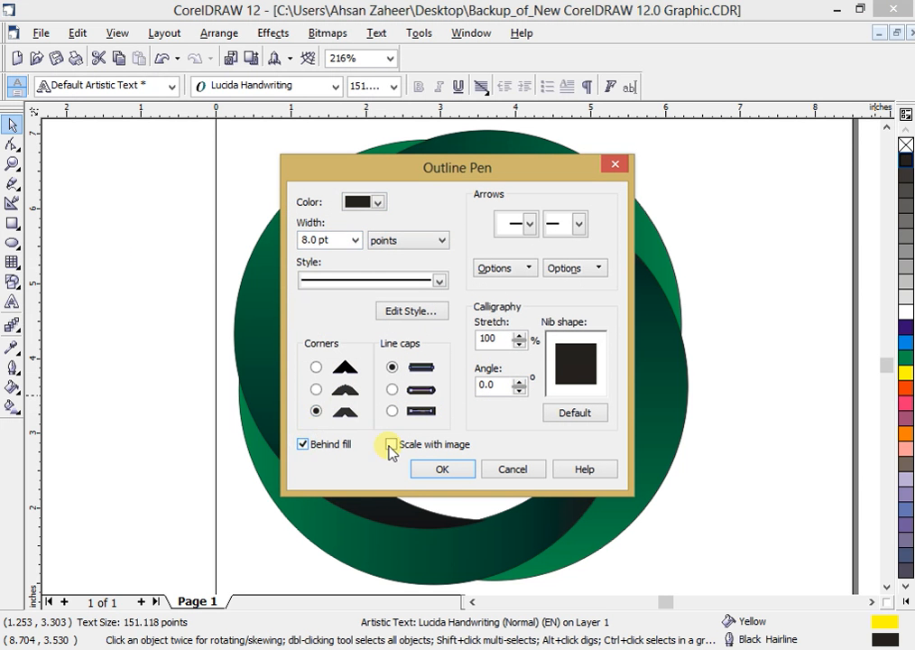
pyautogui.click(392, 445)
pyautogui.click(447, 473)
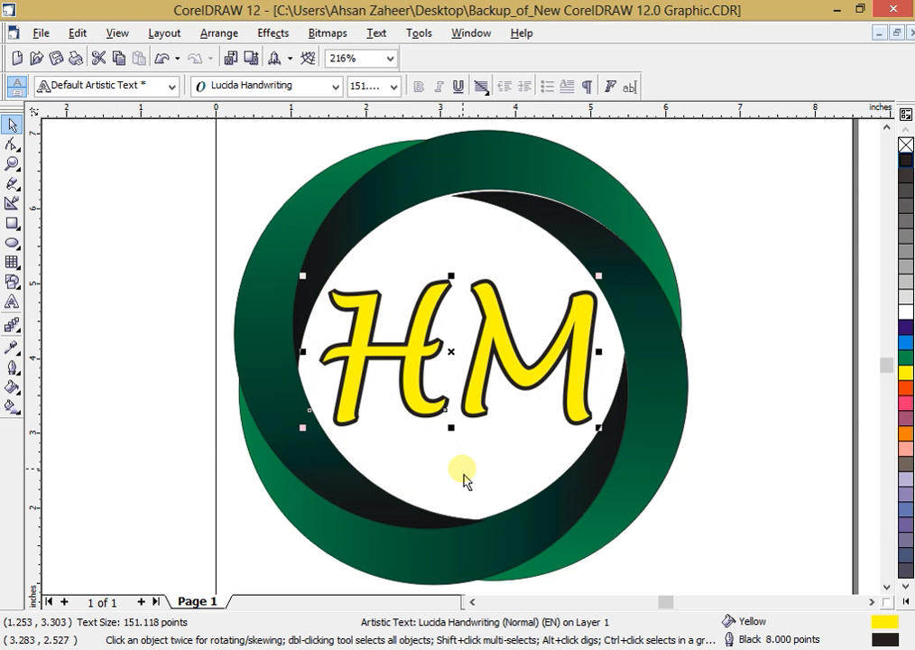
# Step: Move the "HM" text slightly upward to centre it within the ring, and deselect it
pyautogui.click(520, 375)
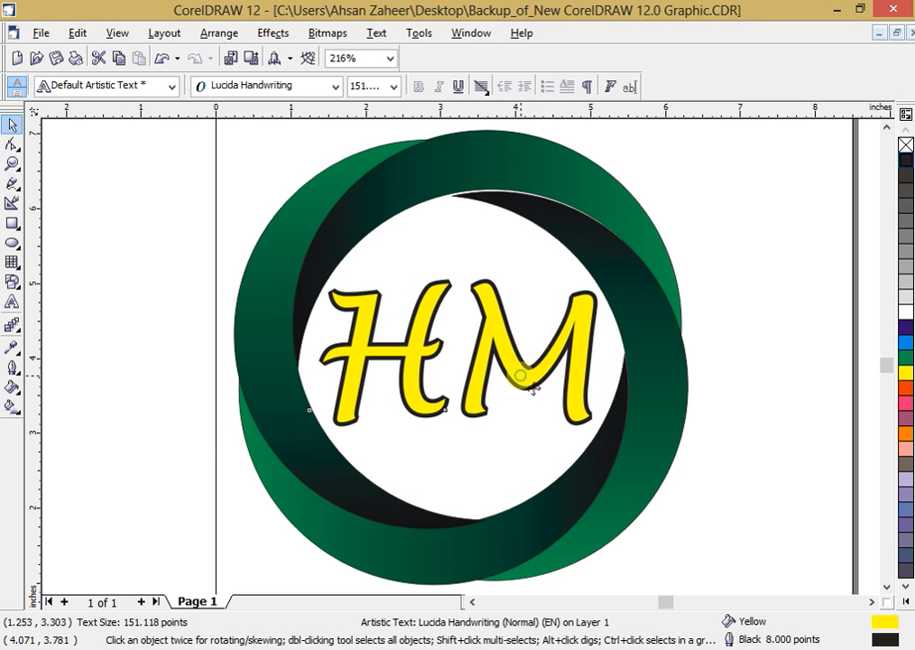
pyautogui.moveTo(520, 375)
pyautogui.mouseDown()
pyautogui.moveTo(511, 355)
pyautogui.moveTo(533, 370)
pyautogui.mouseUp()
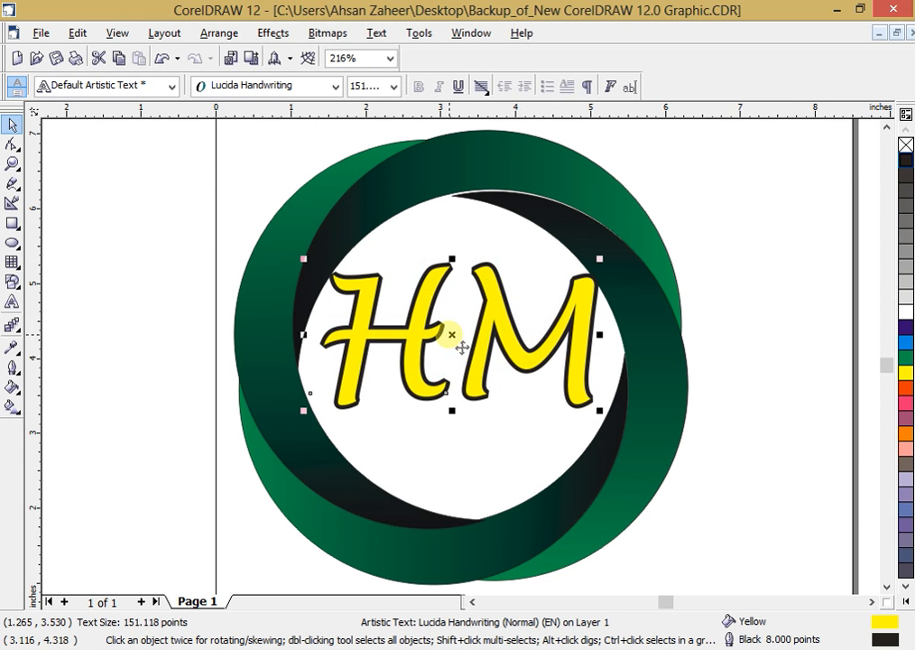
pyautogui.moveTo(461, 347)
pyautogui.mouseDown()
pyautogui.moveTo(454, 334)
pyautogui.moveTo(452, 350)
pyautogui.mouseUp()
pyautogui.moveTo(509, 340)
pyautogui.mouseDown()
pyautogui.moveTo(510, 347)
pyautogui.moveTo(502, 336)
pyautogui.mouseUp()
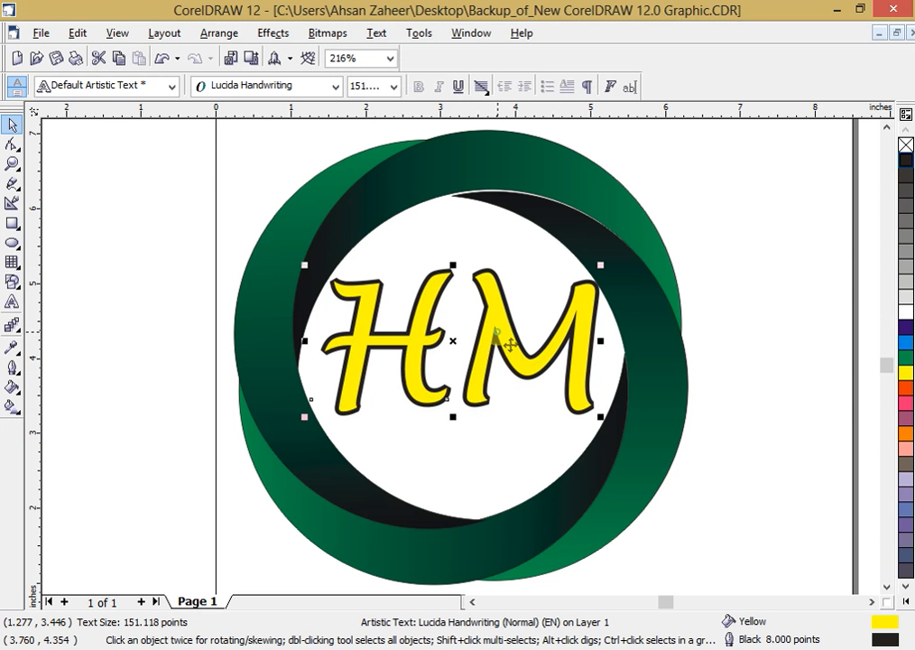
pyautogui.click(501, 336)
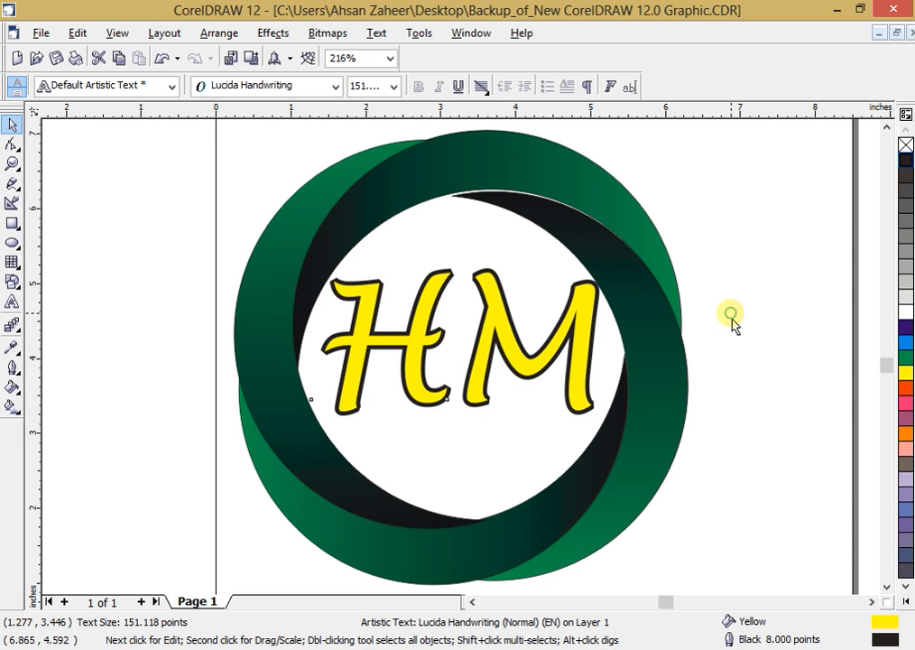
pyautogui.click(451, 388)
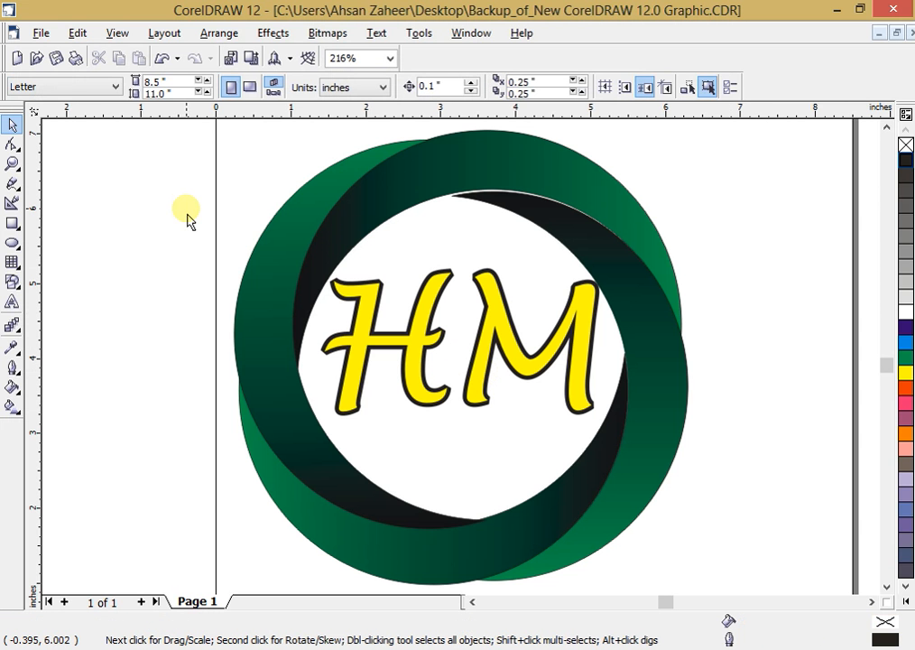